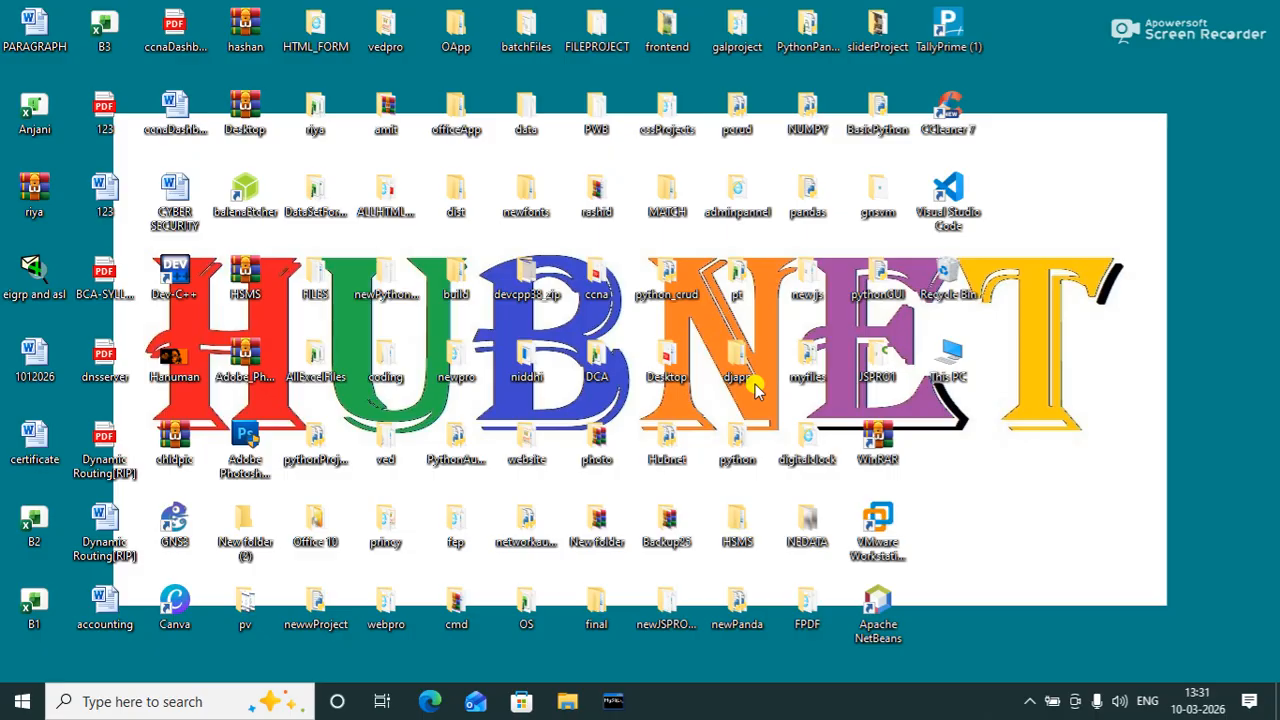
- Launch Word and create a new blank document
key(super+r)
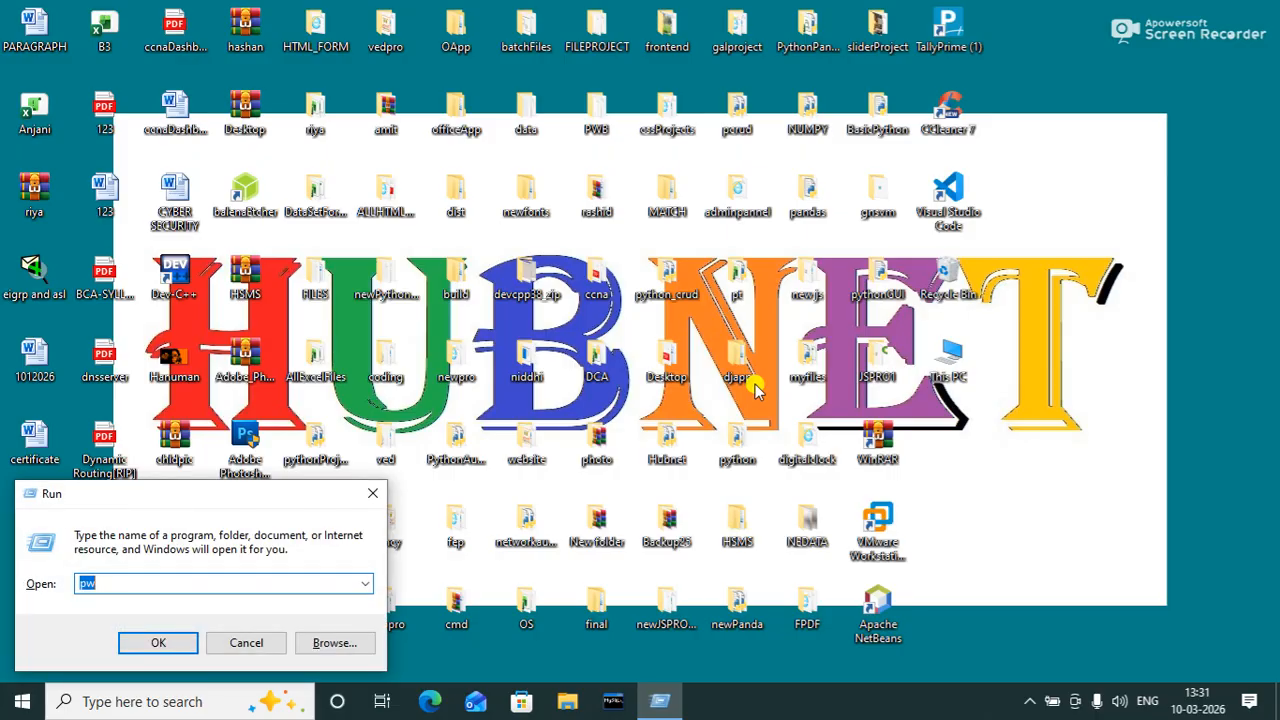
text(pw)
key(Return)
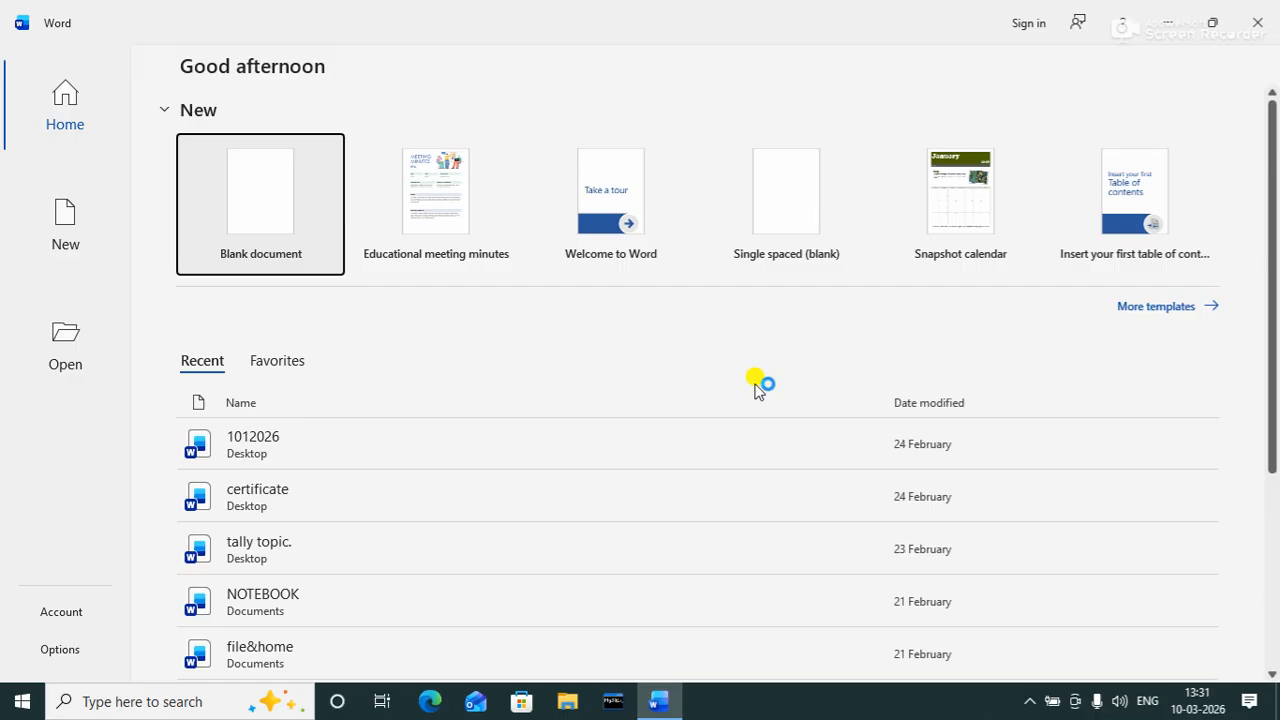
click(283, 210)
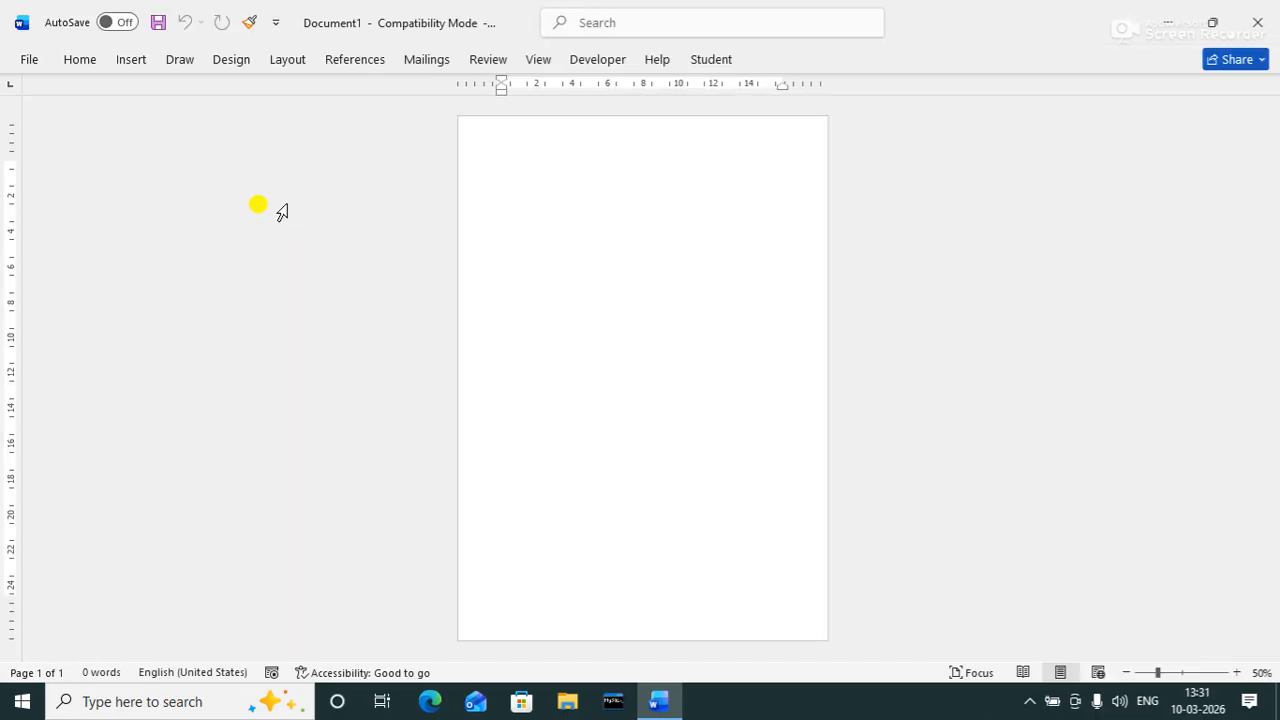
- Fill the blank document with sample text using =rand(25,6)
text(=rand)
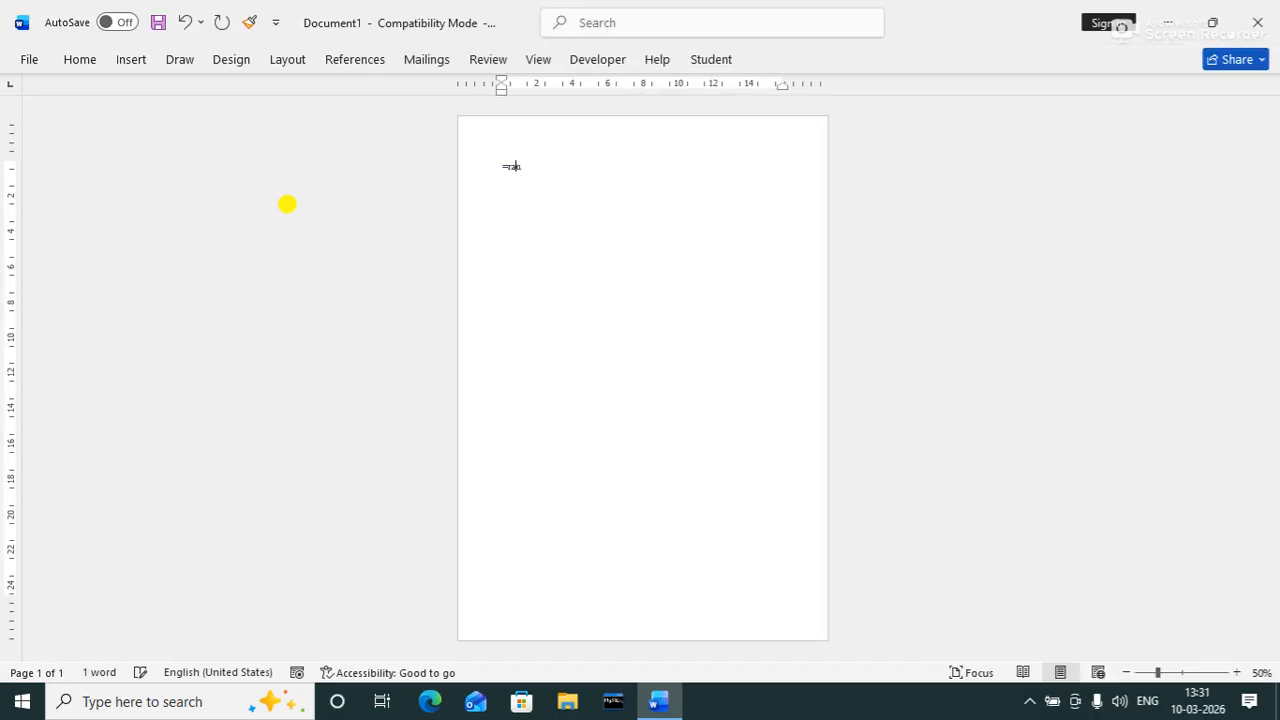
text((25,6))
key(Return)
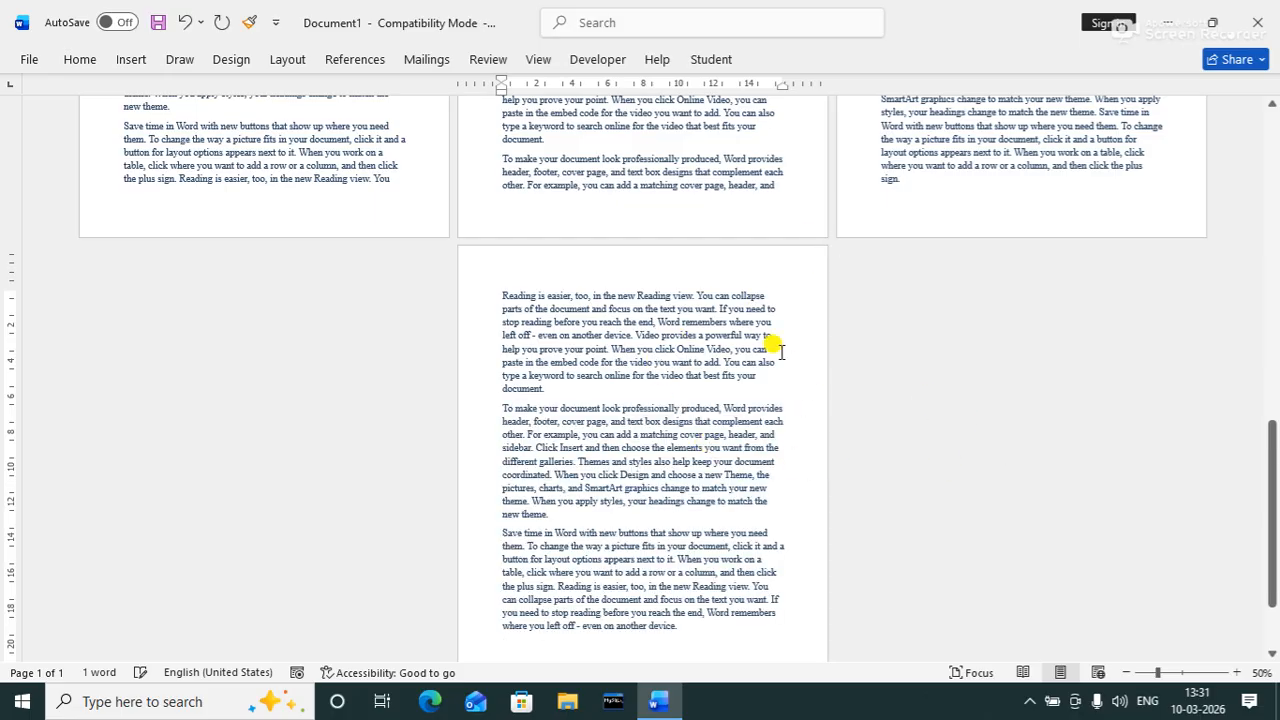
- Delete the sample text on the seventh page and return to the start of the document
click(768, 182)
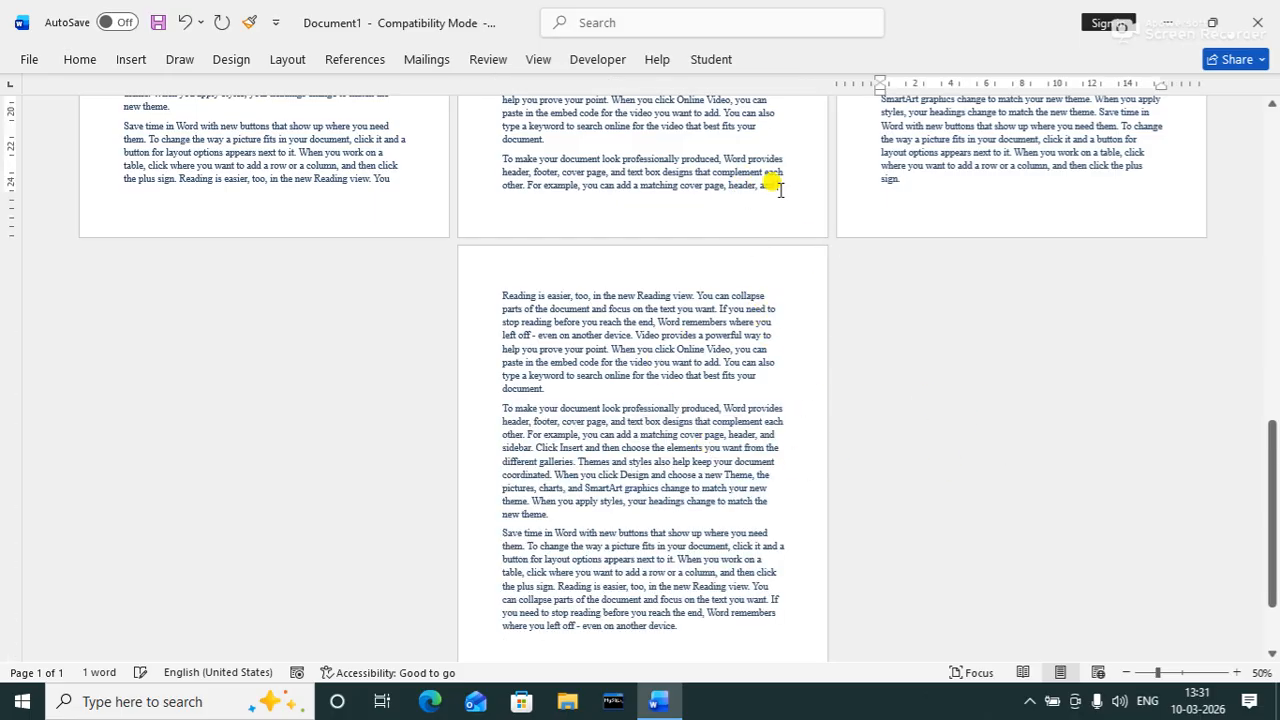
click(772, 458)
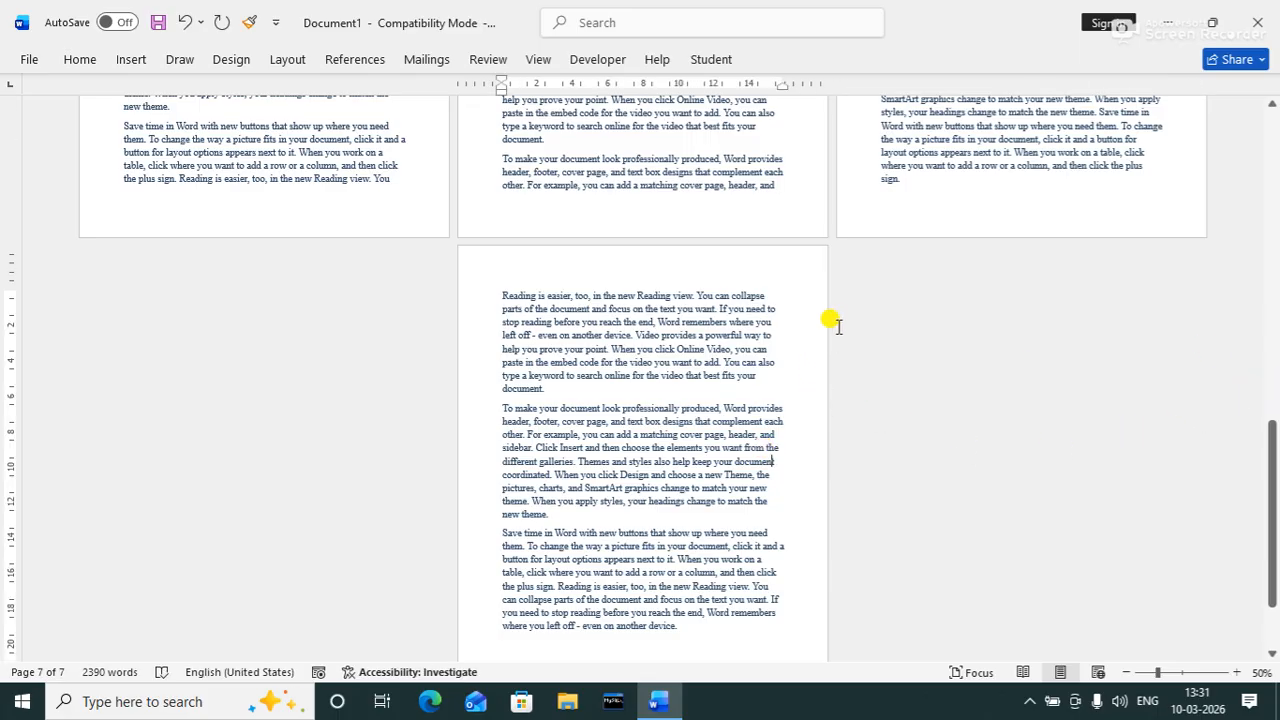
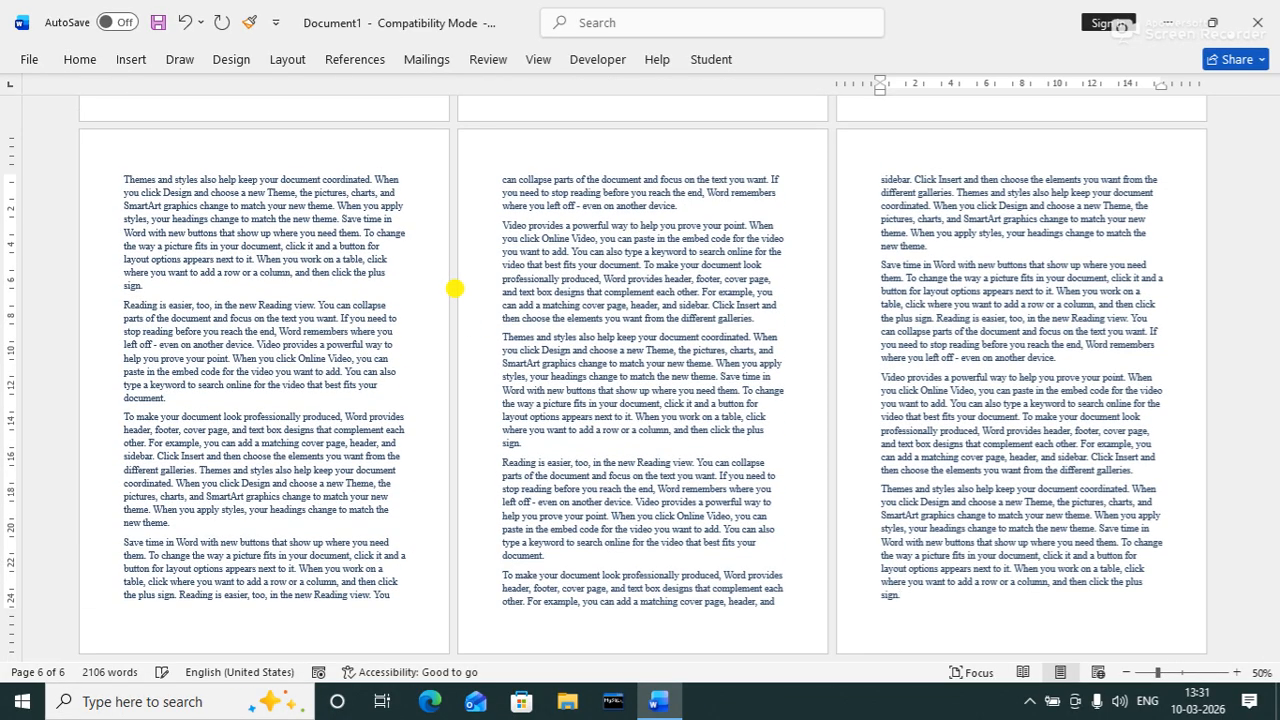
drag(1270, 436, 1207, 70)
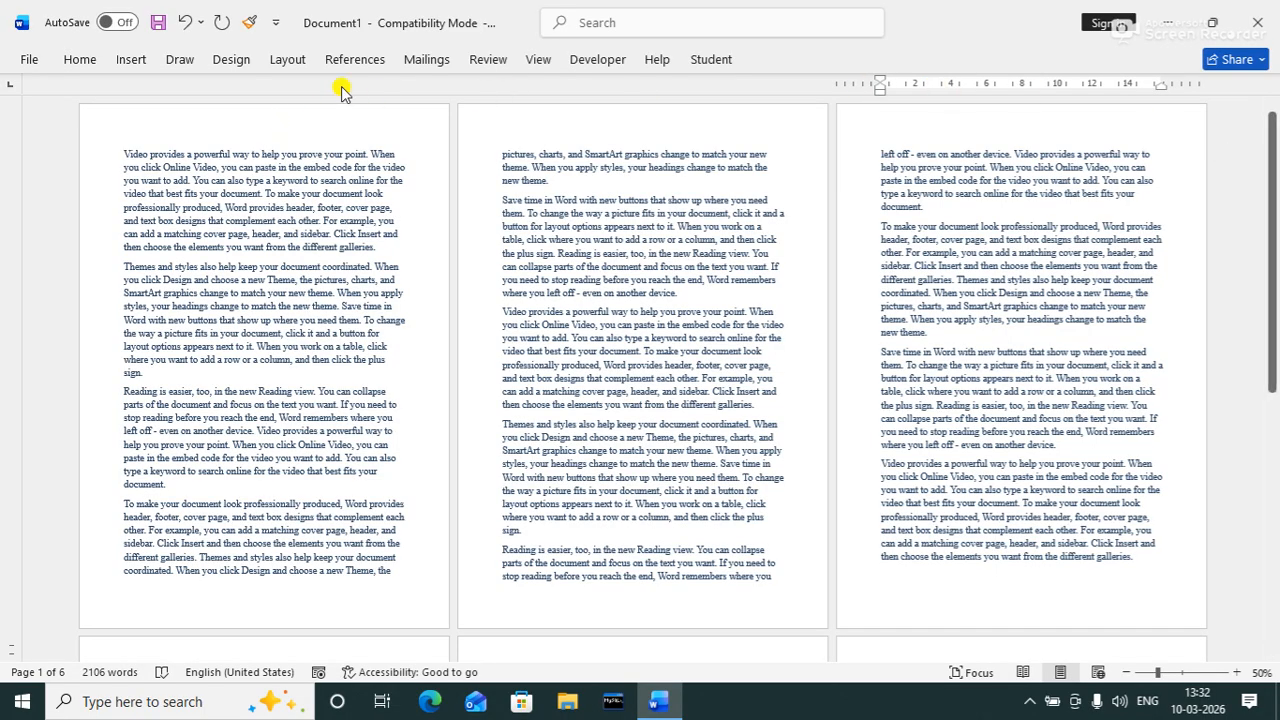
- Add the centred header text MS-WORD to the pages and return to the body text
double_click(266, 112)
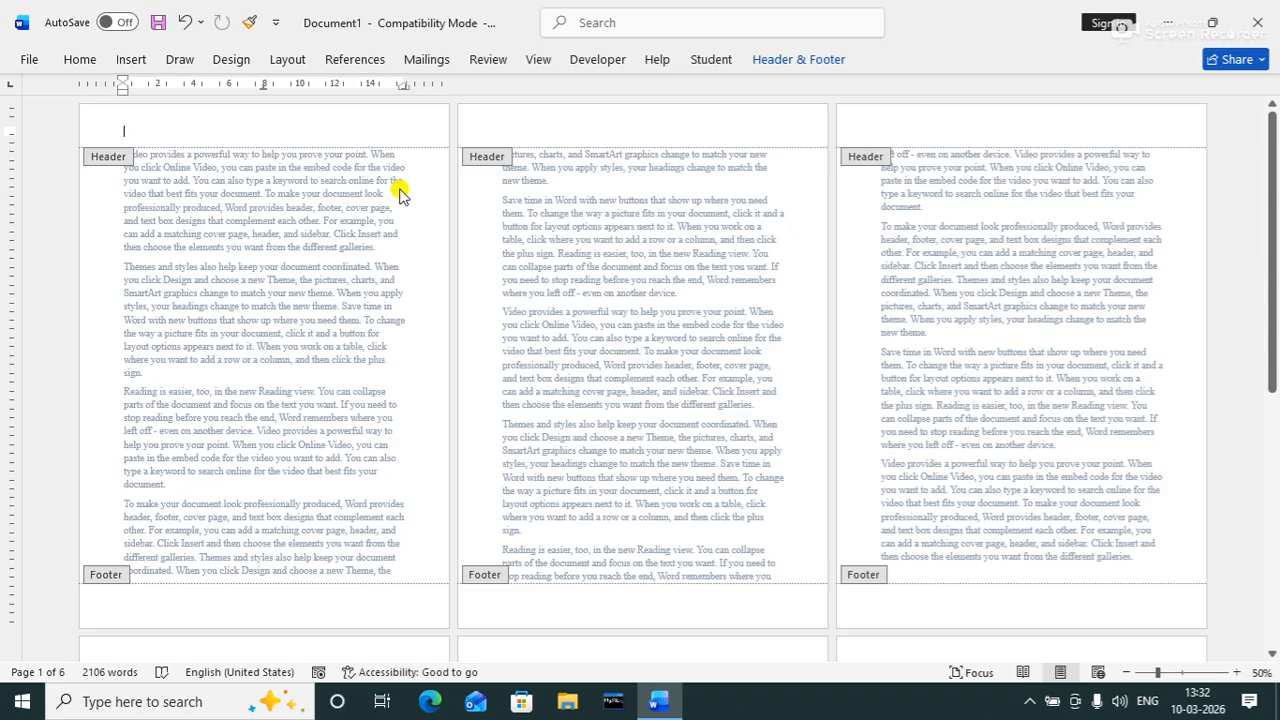
text(ms)
key(BackSpace)
key(BackSpace)
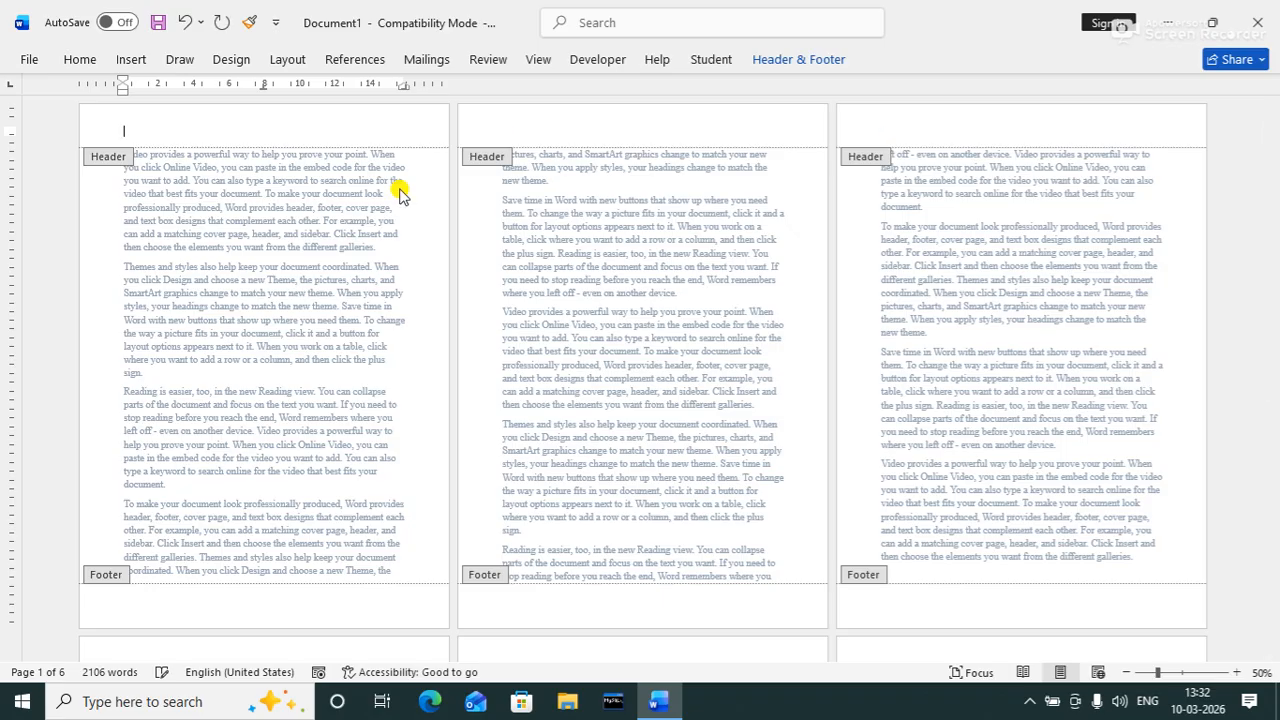
text(MS-WORD)
key(ctrl+e)
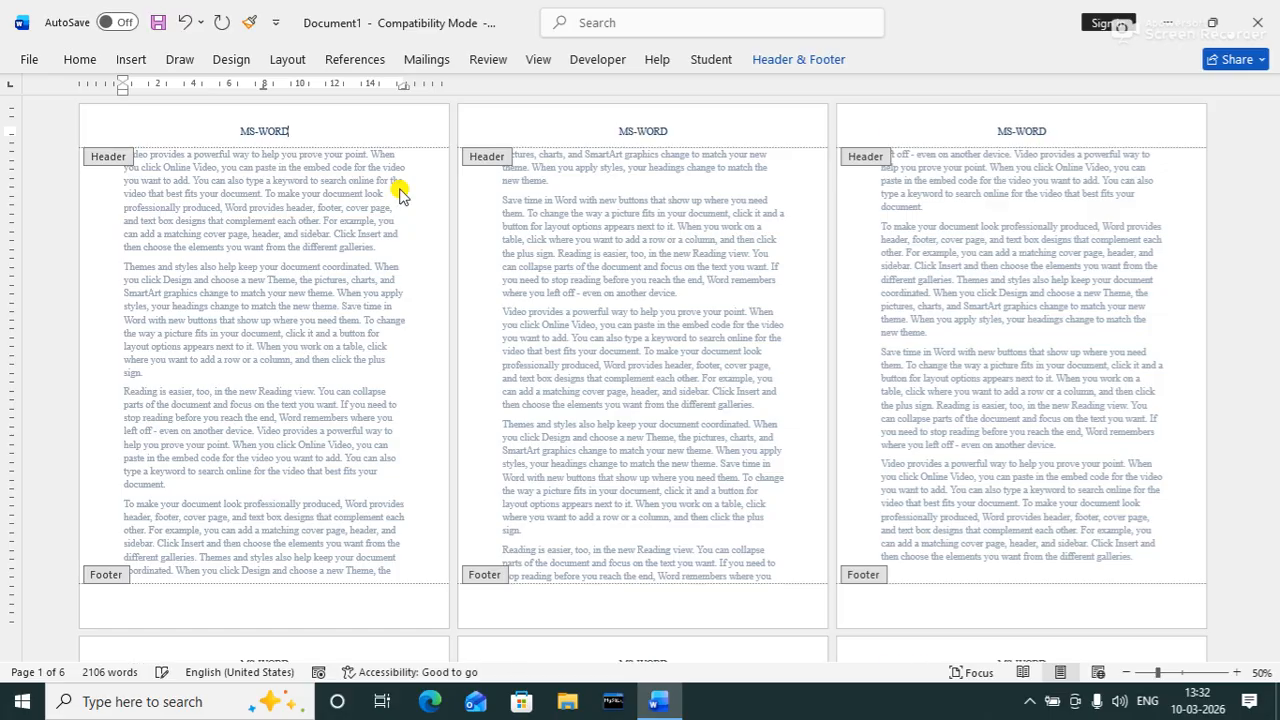
double_click(680, 268)
drag(1273, 270, 1265, 138)
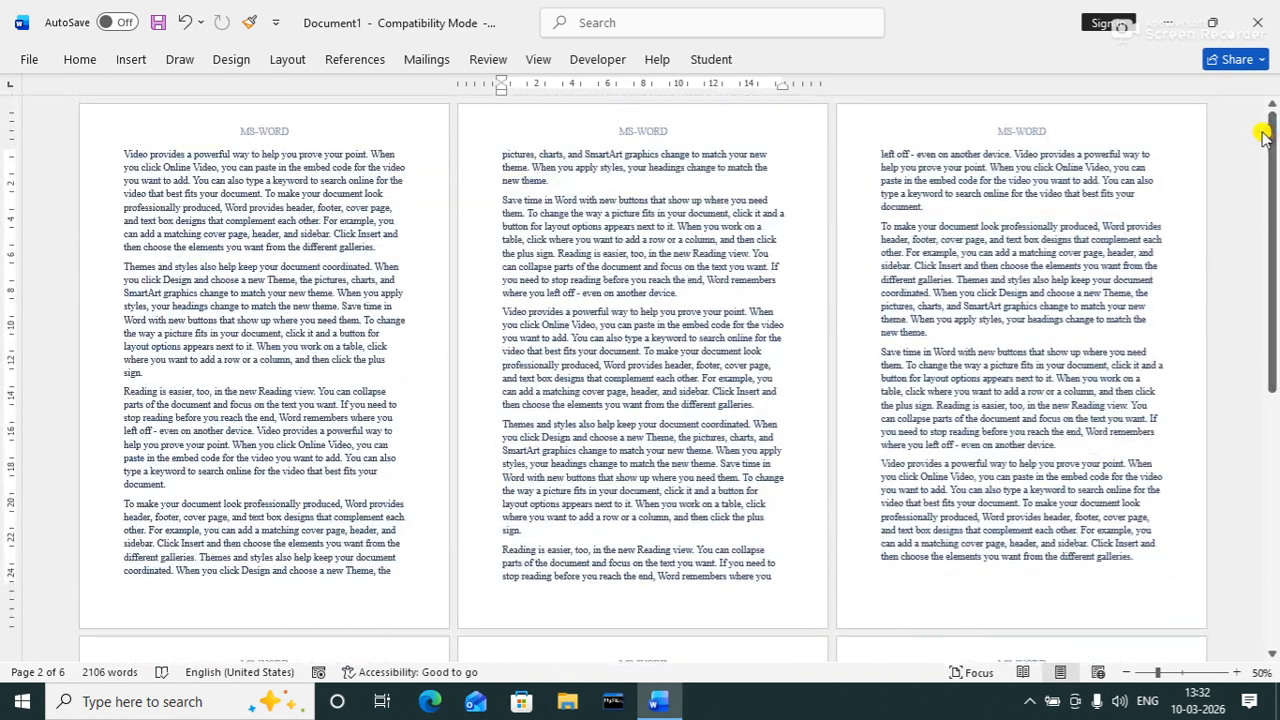
- Change the header text on page three to MS-EXCEL and close the header
double_click(1016, 132)
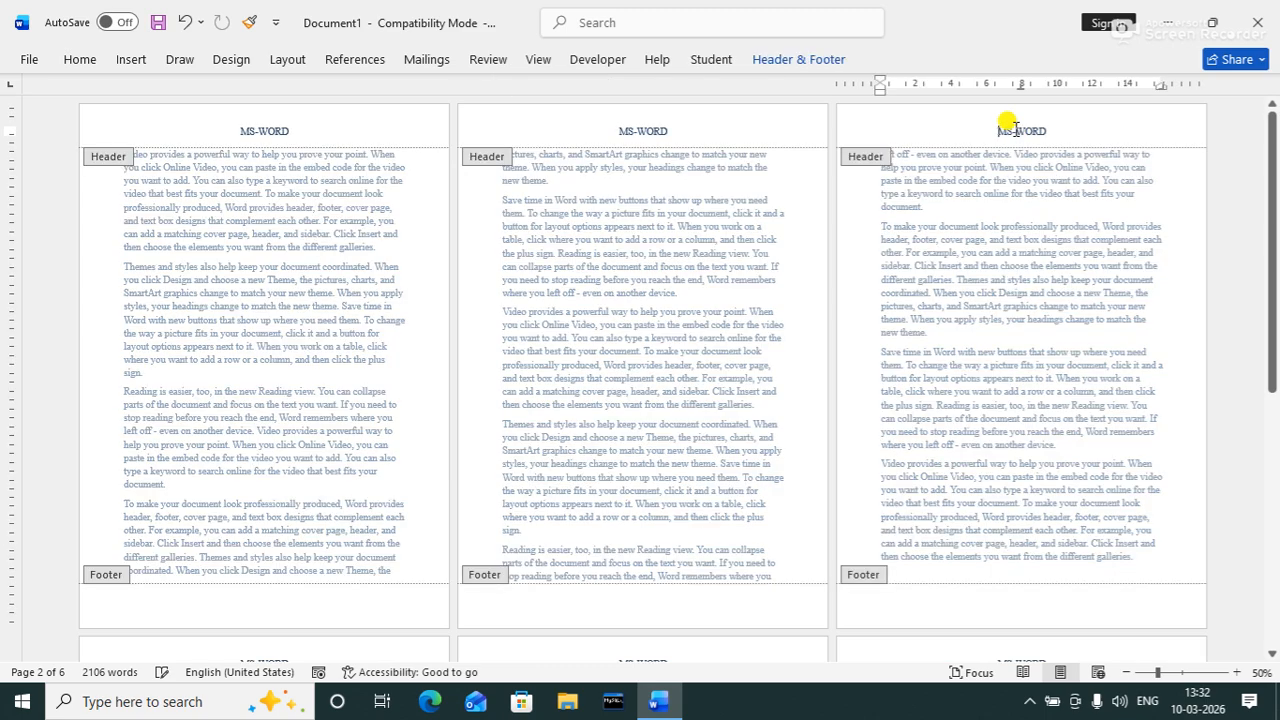
key(BackSpace)
key(BackSpace)
key(BackSpace)
key(BackSpace)
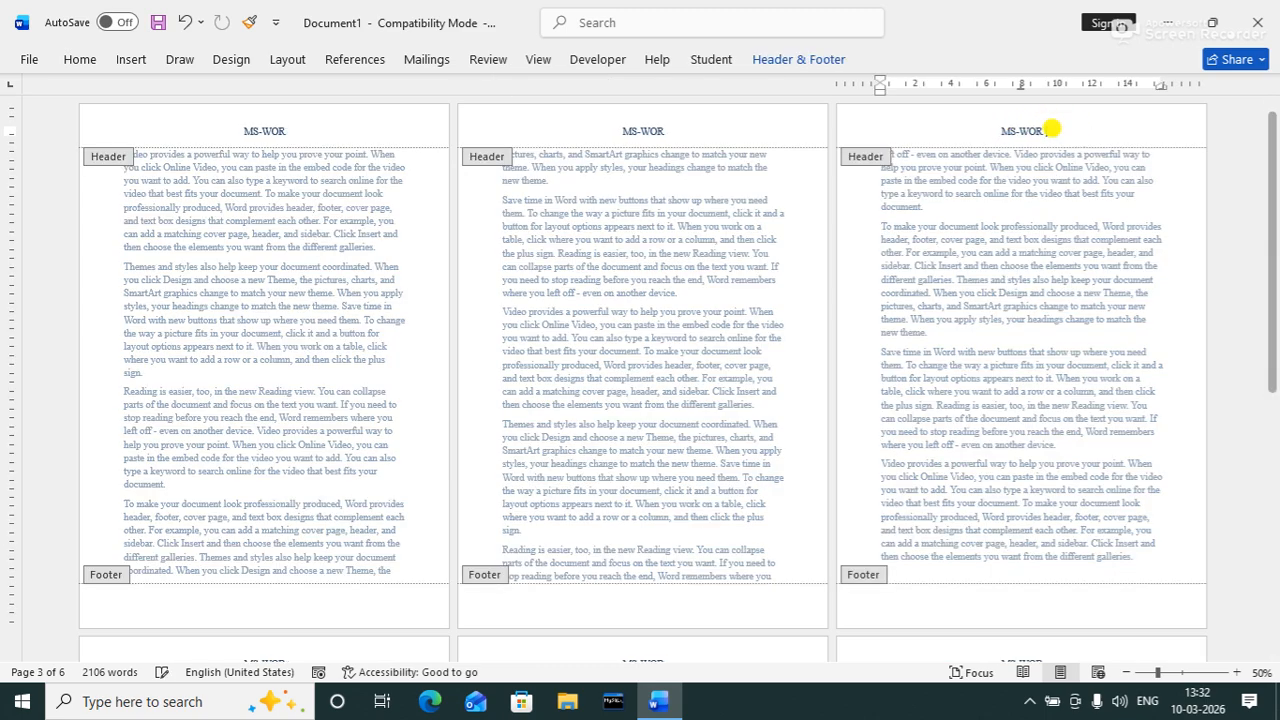
text(EXCEL)
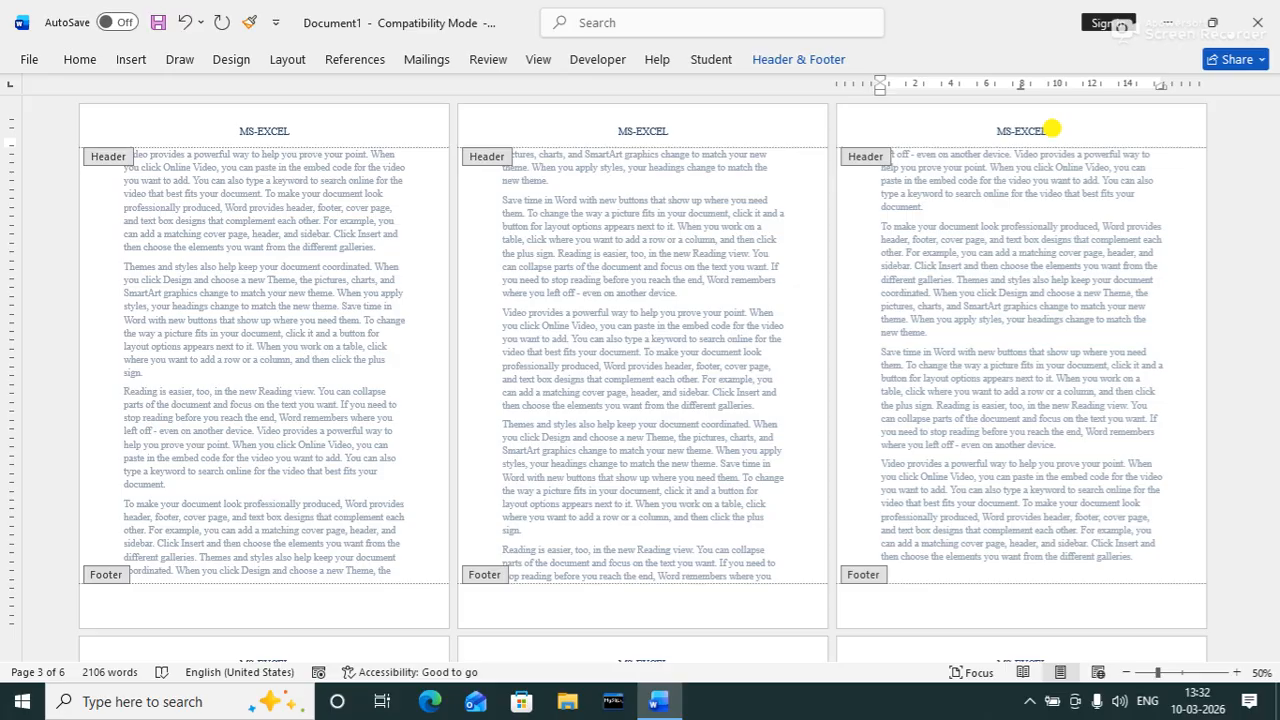
key(Escape)
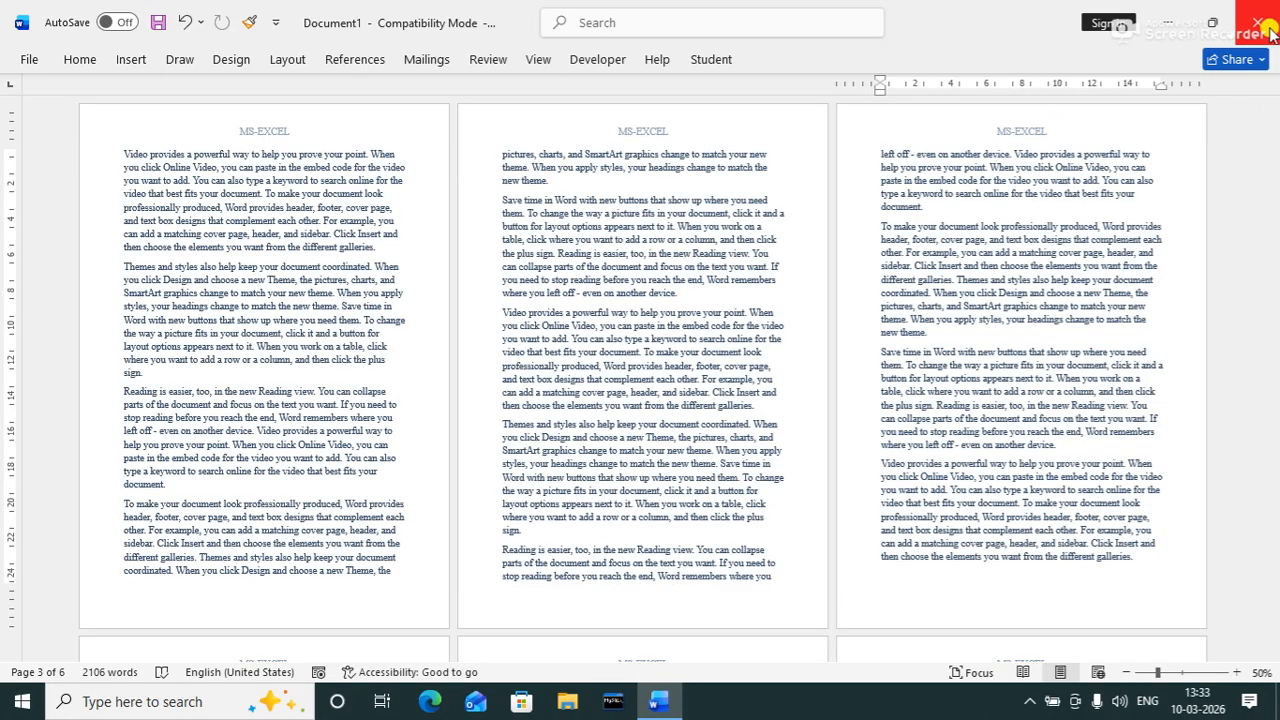
drag(1270, 216, 1237, 176)
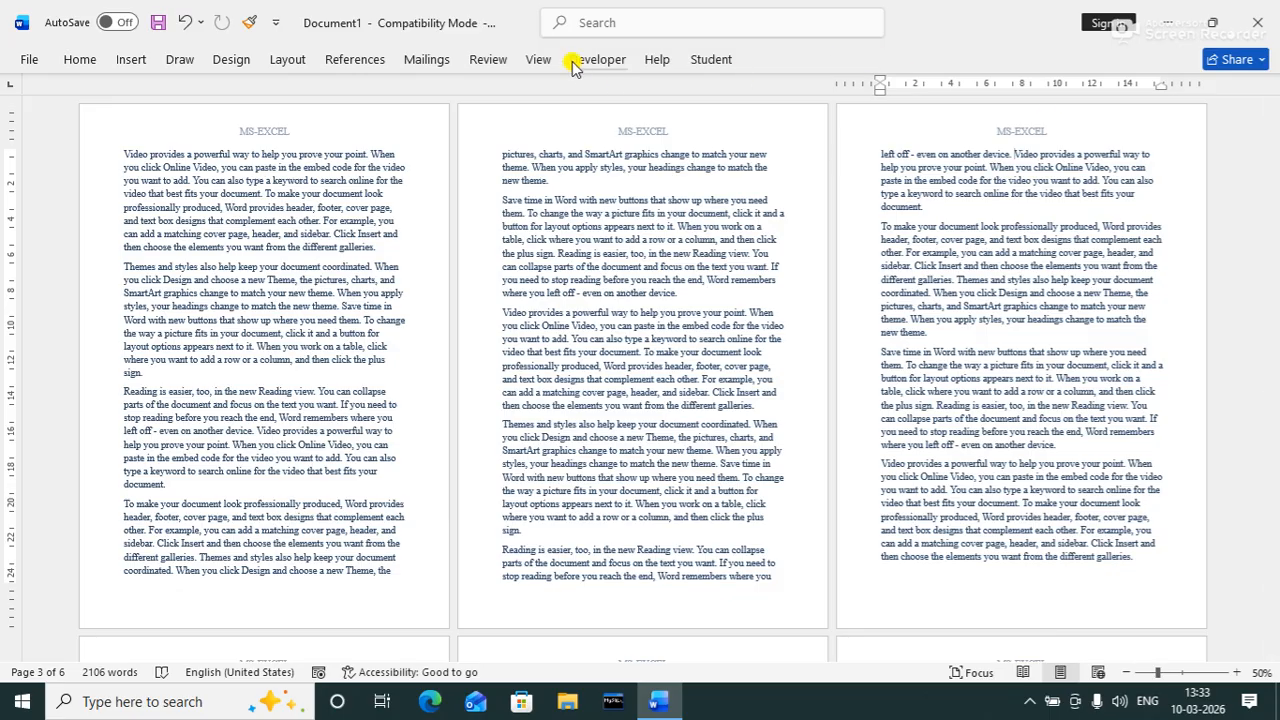
- Try the red apple art page border on the whole document, and undo it
click(226, 62)
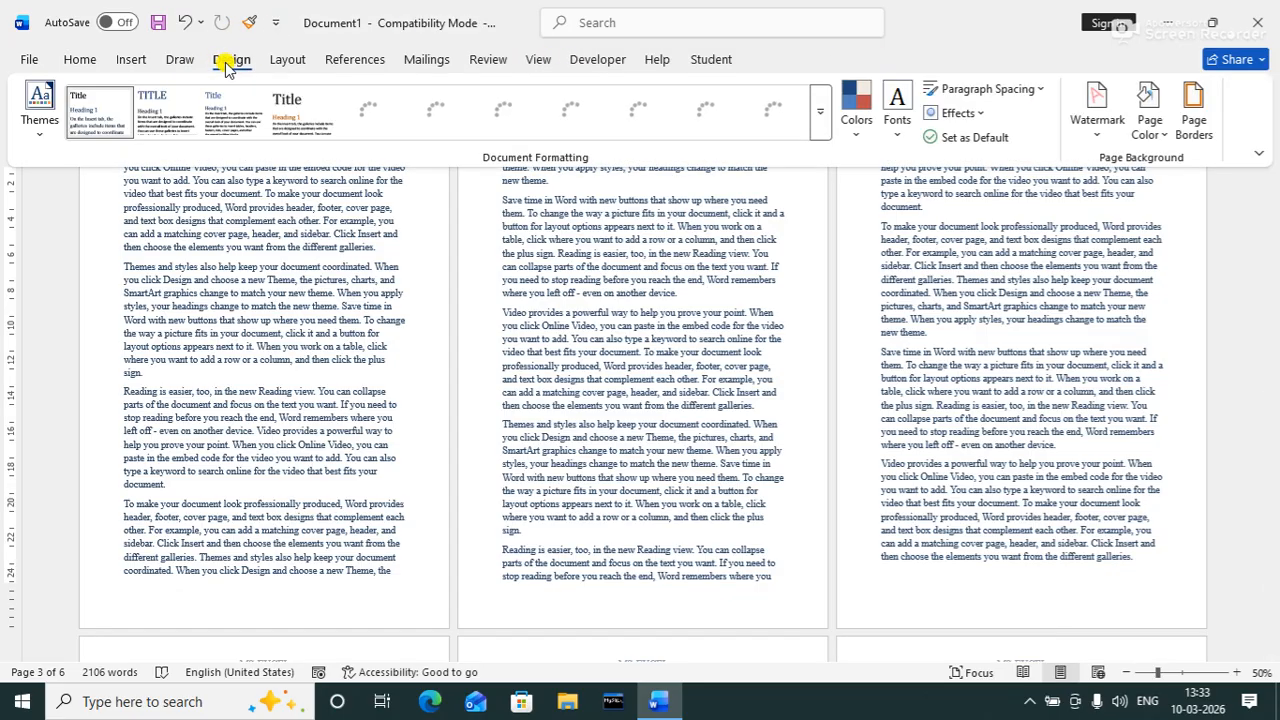
click(1200, 132)
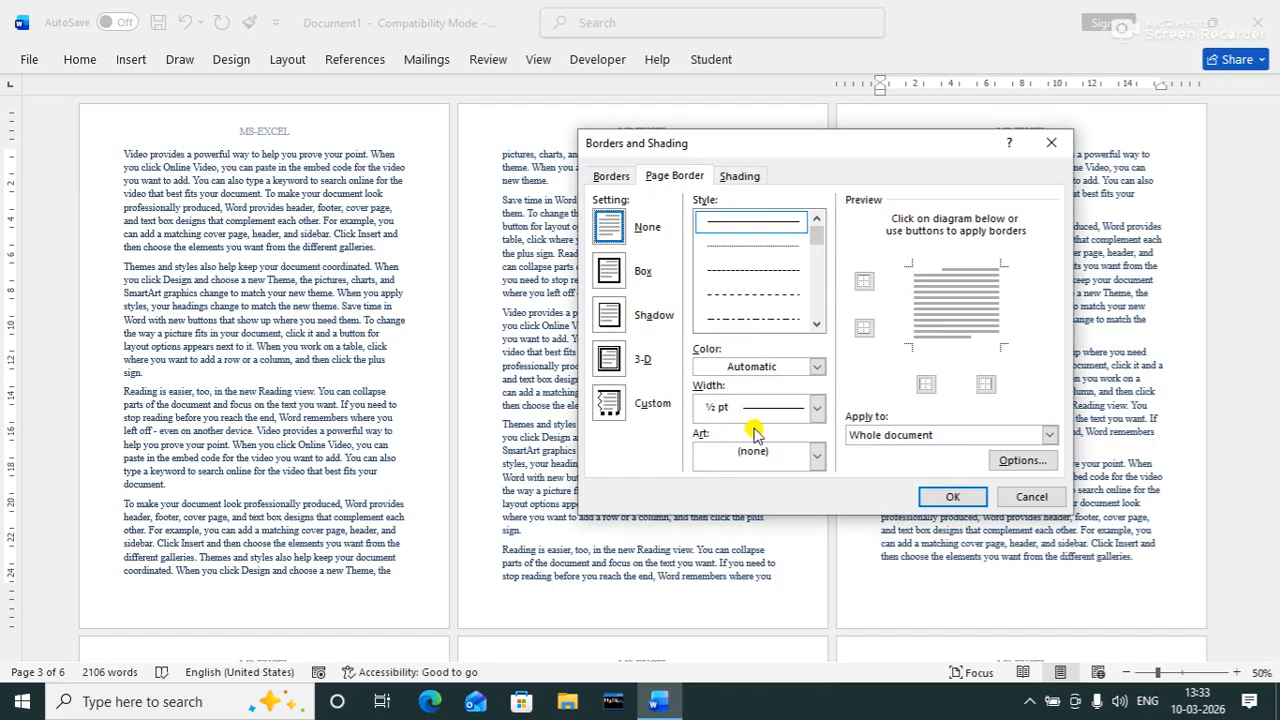
click(770, 455)
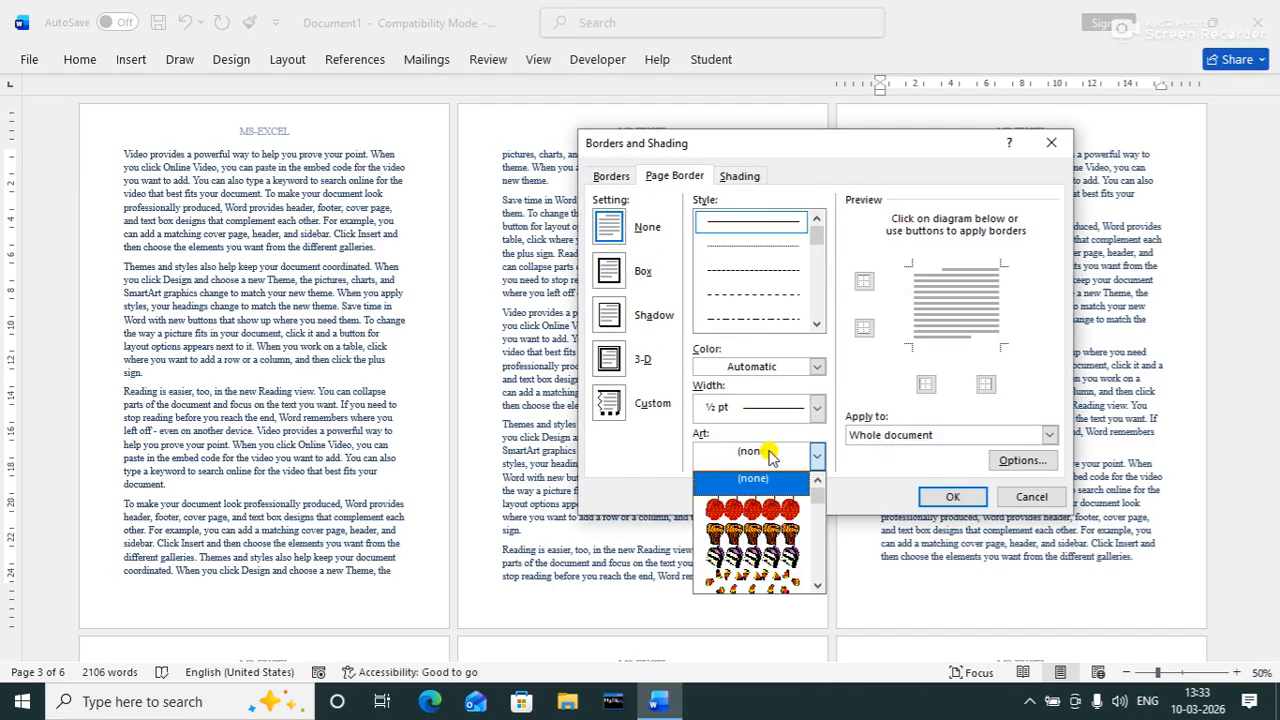
click(714, 510)
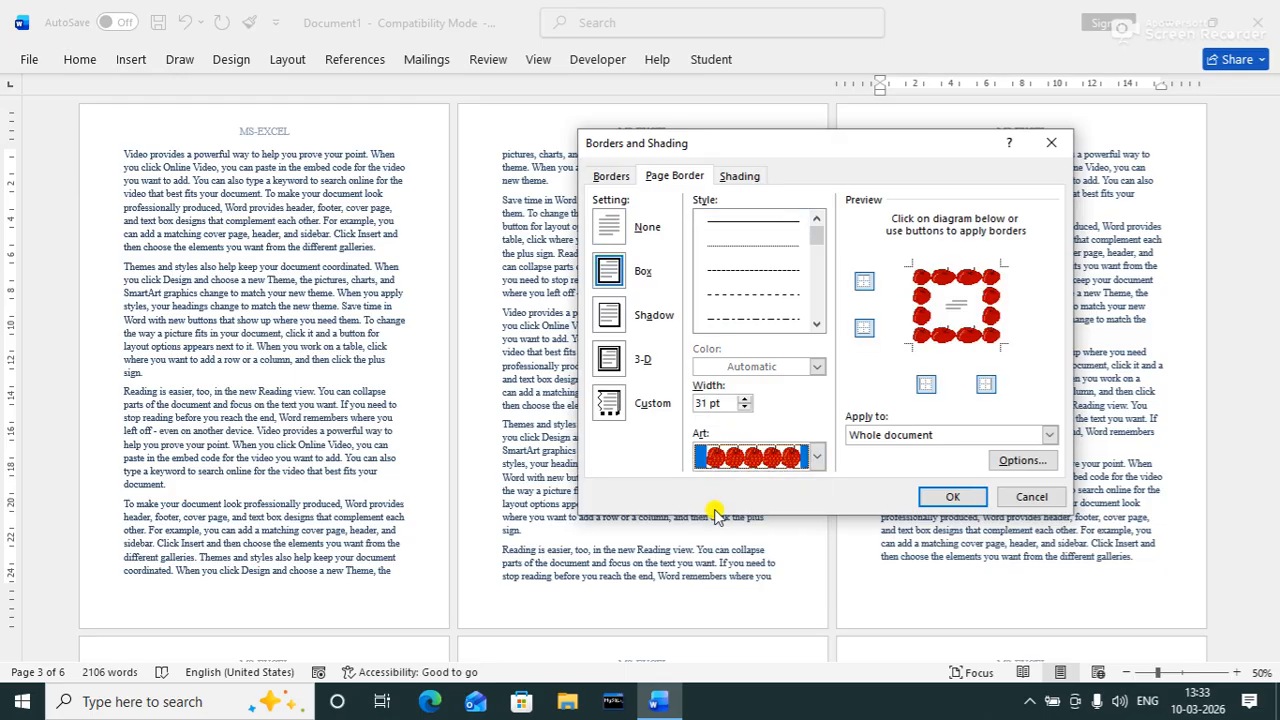
click(930, 436)
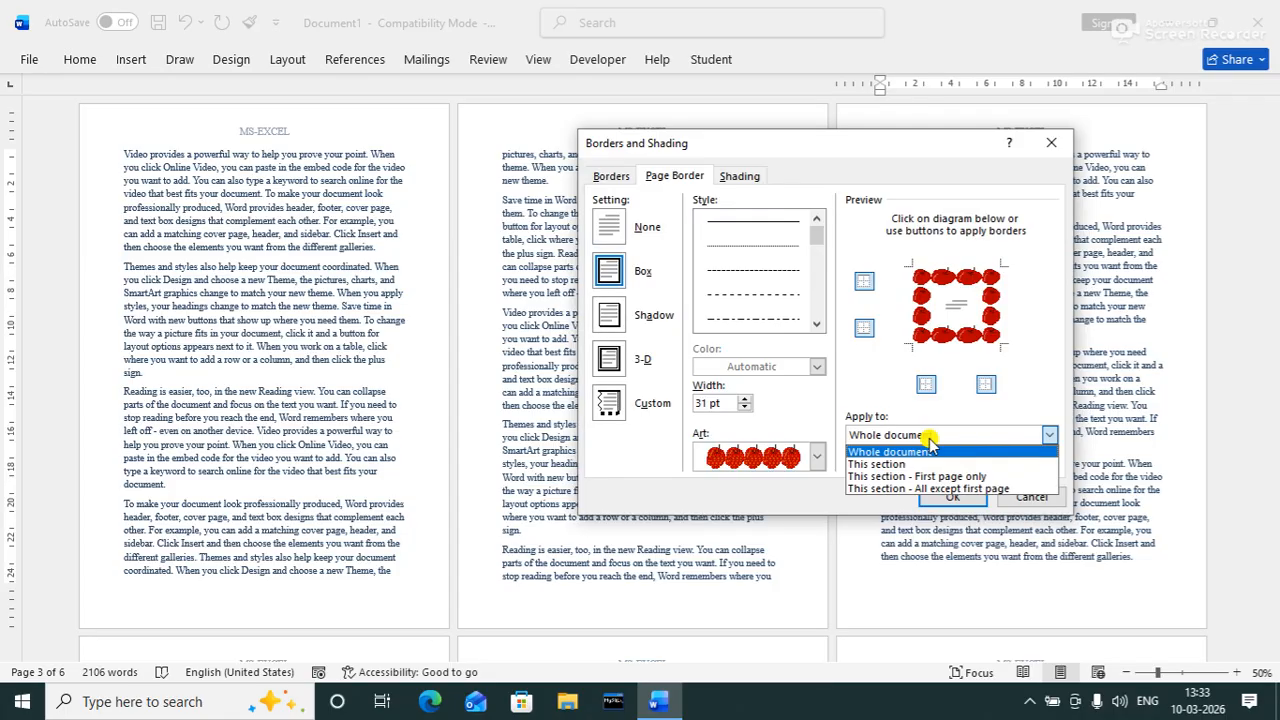
click(928, 452)
click(942, 495)
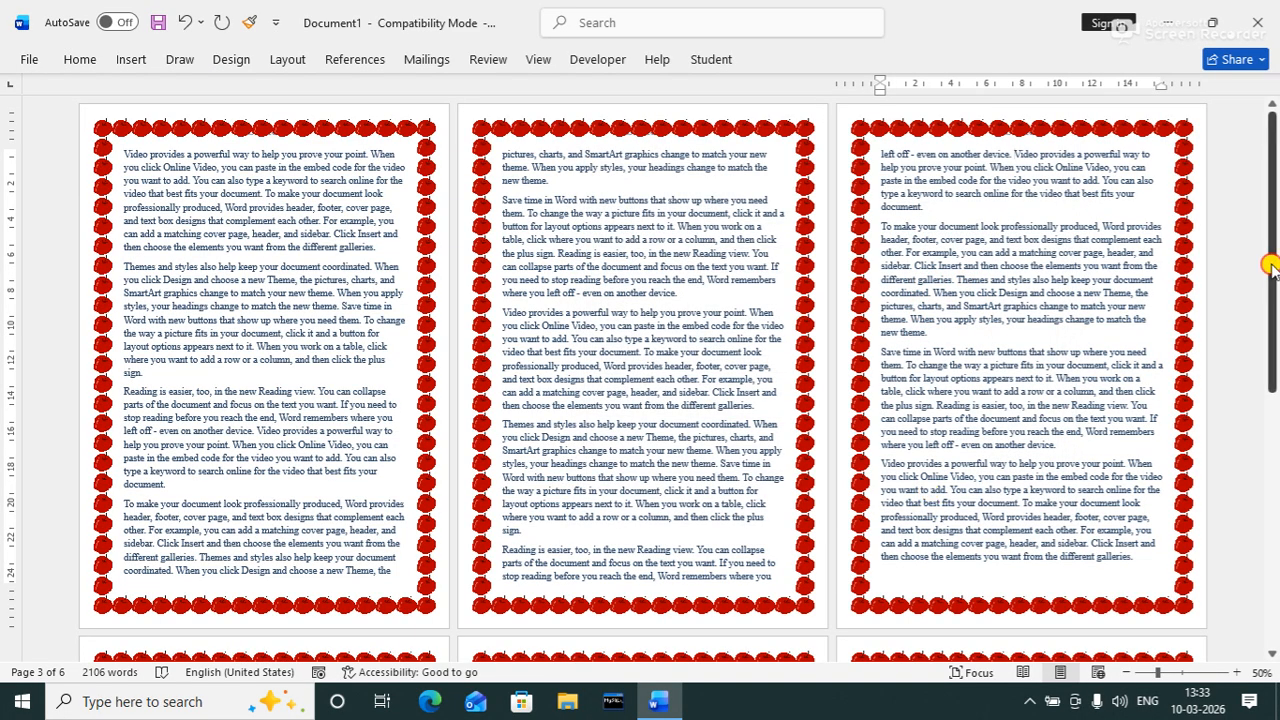
mouse_move(1272, 264)
mouse_down()
mouse_move(1276, 441)
mouse_move(1262, 256)
mouse_up()
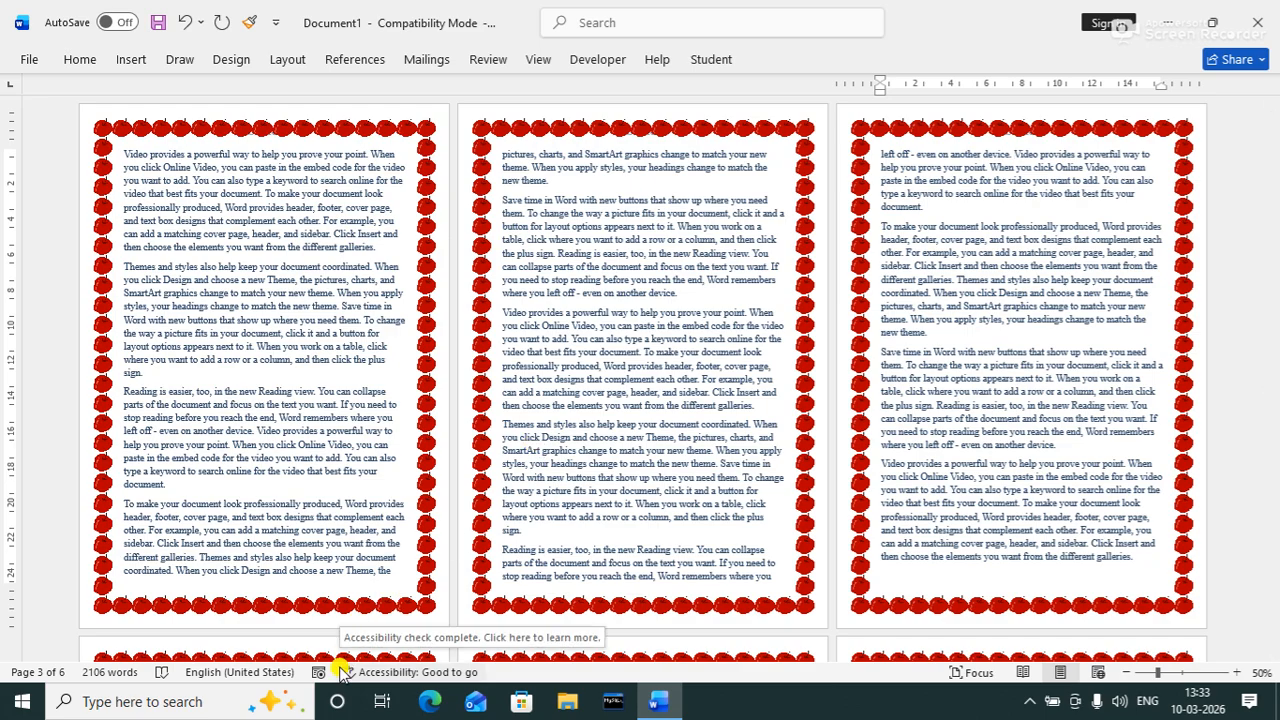
key(ctrl+z)
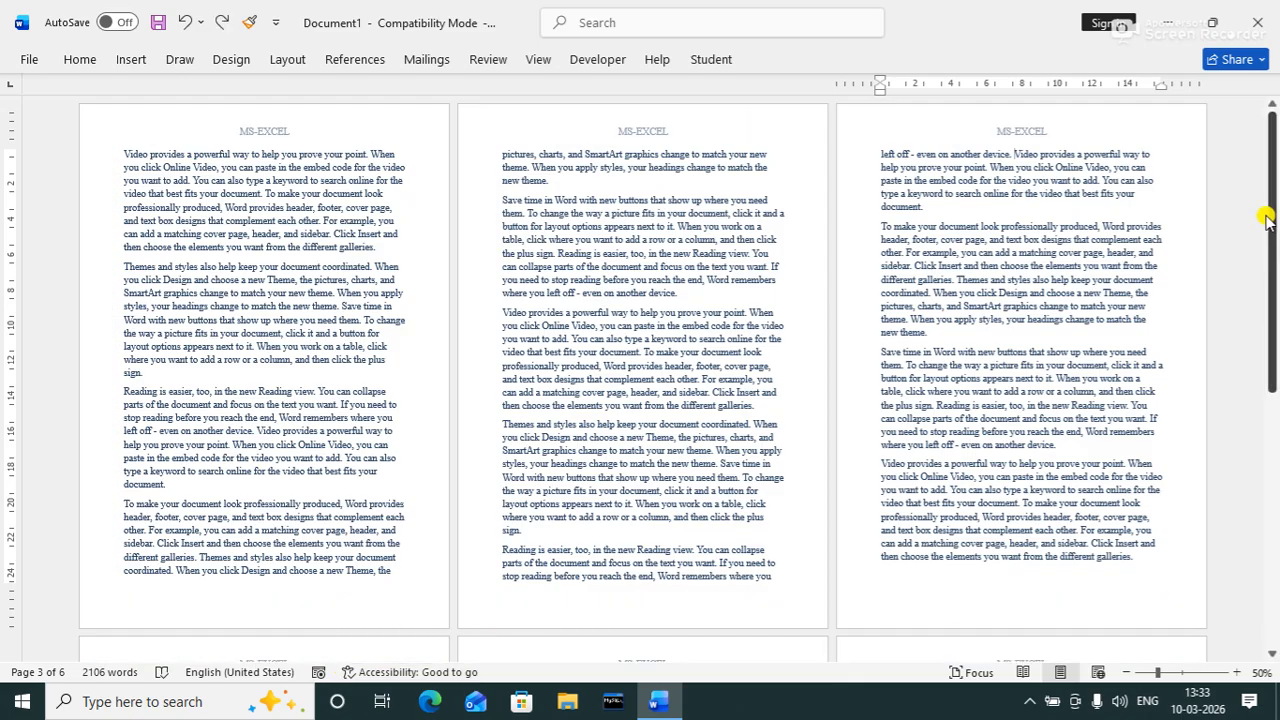
- Delete the MS-EXCEL header text from the first page's header and return to the body text
double_click(285, 128)
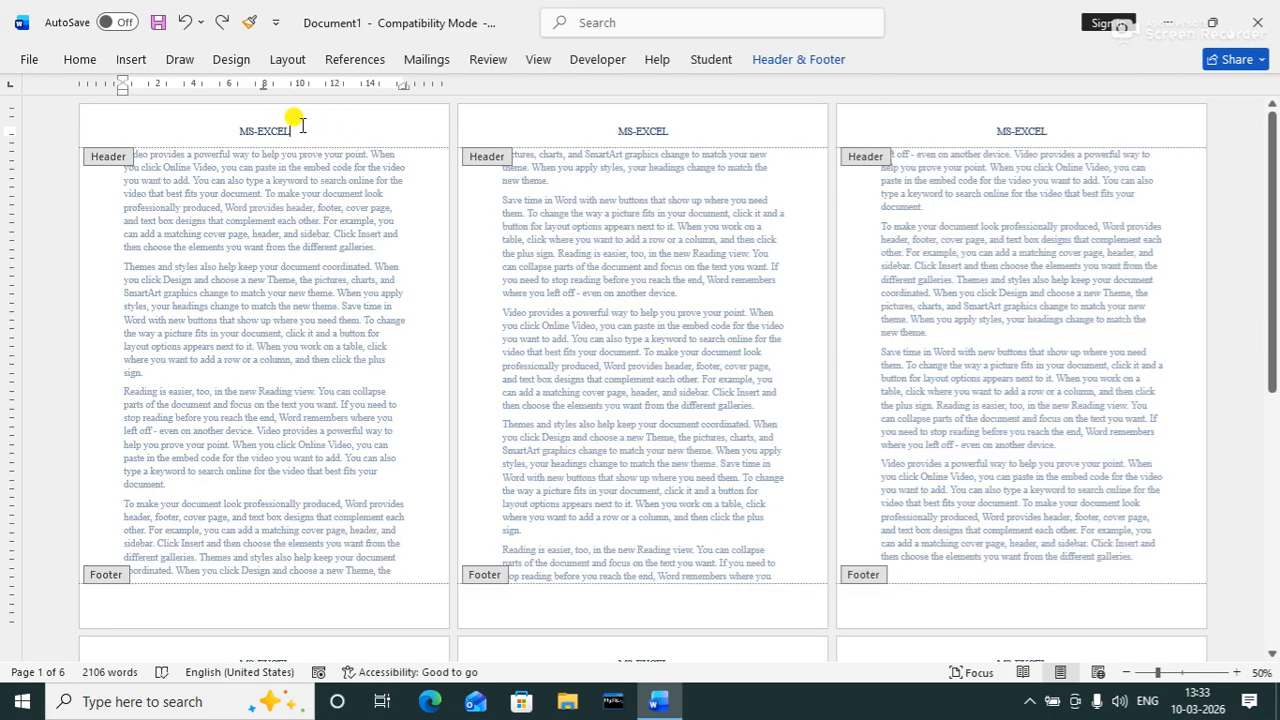
key(BackSpace)
key(BackSpace)
key(BackSpace)
key(BackSpace)
key(BackSpace)
key(BackSpace)
key(BackSpace)
key(BackSpace)
key(BackSpace)
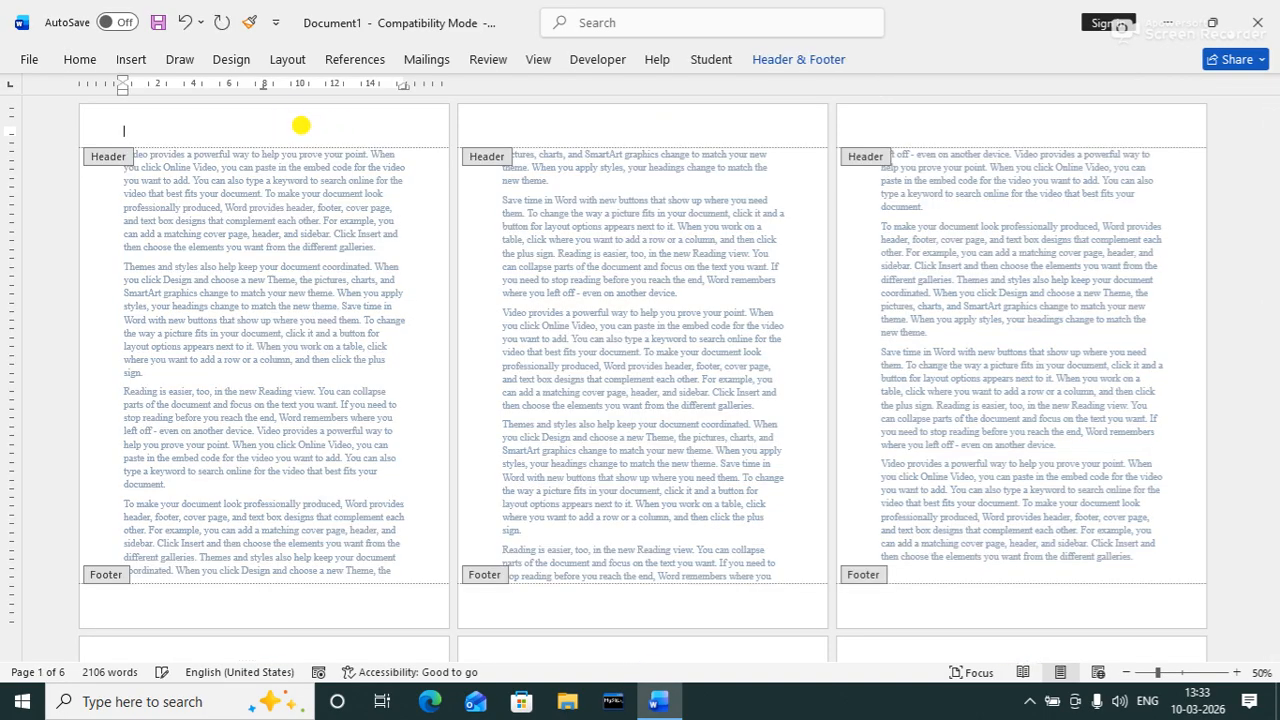
key(Return)
key(BackSpace)
double_click(635, 340)
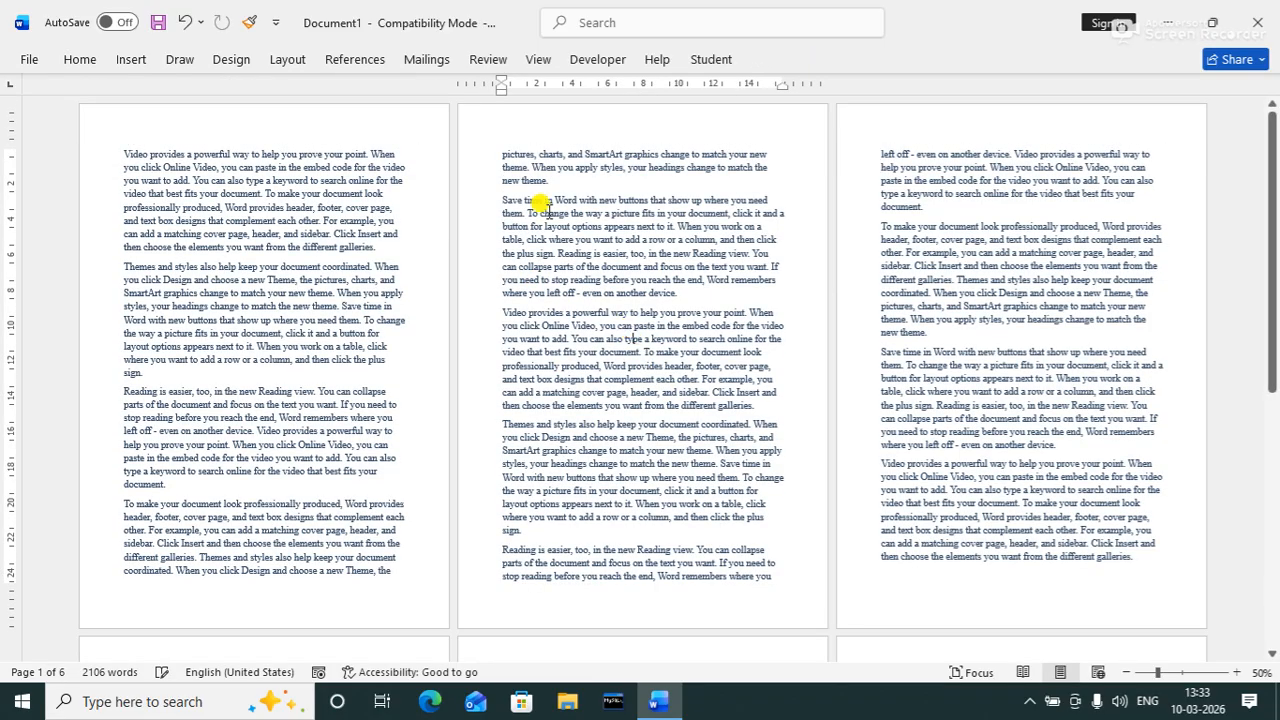
click(283, 60)
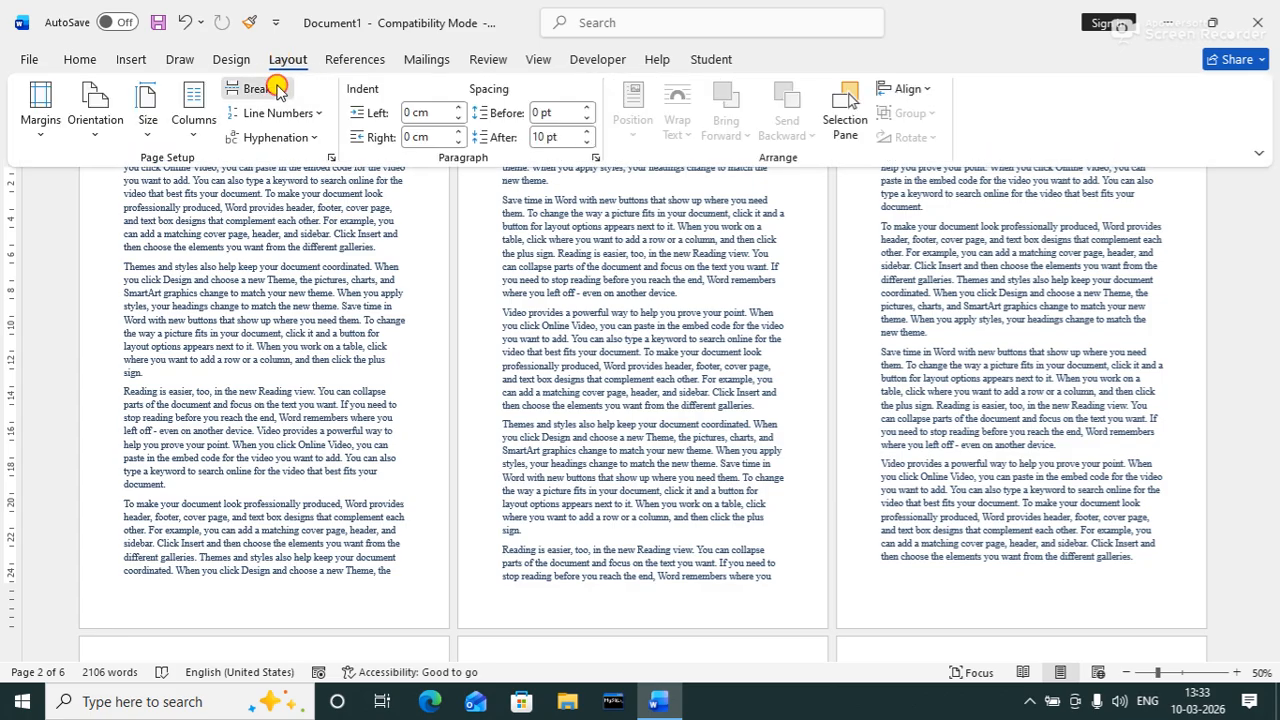
click(277, 89)
click(605, 385)
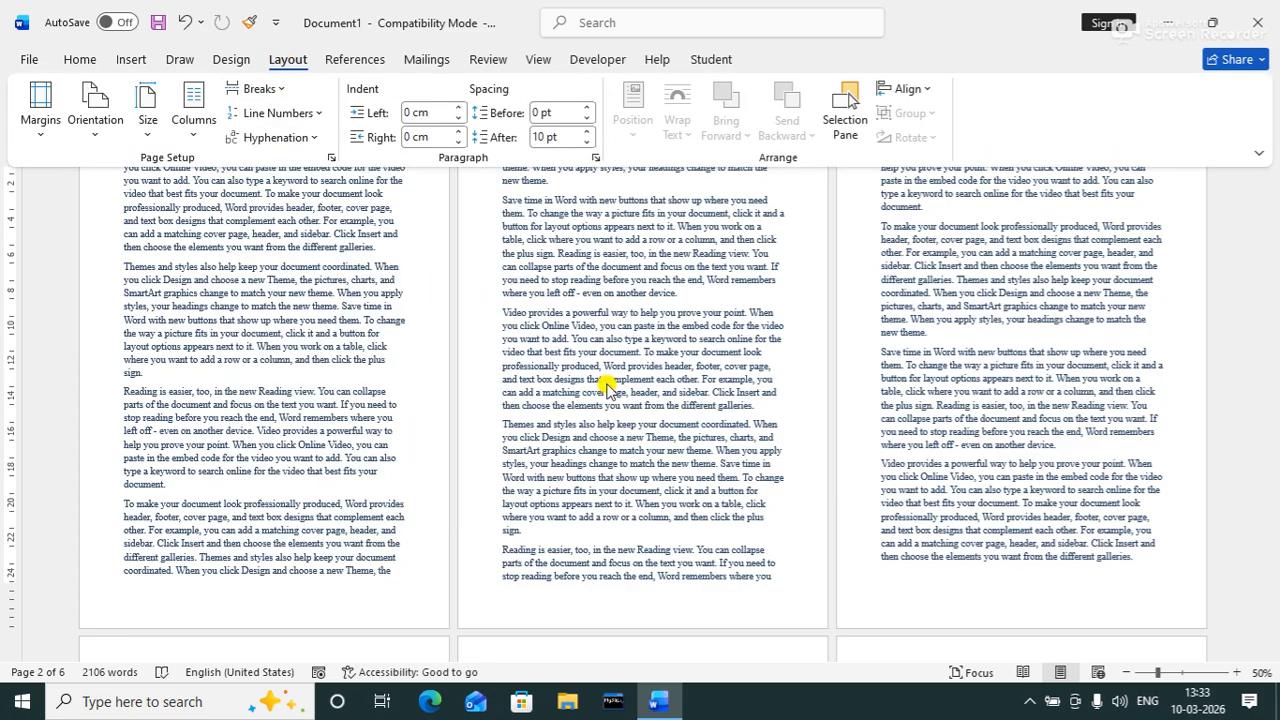
click(955, 343)
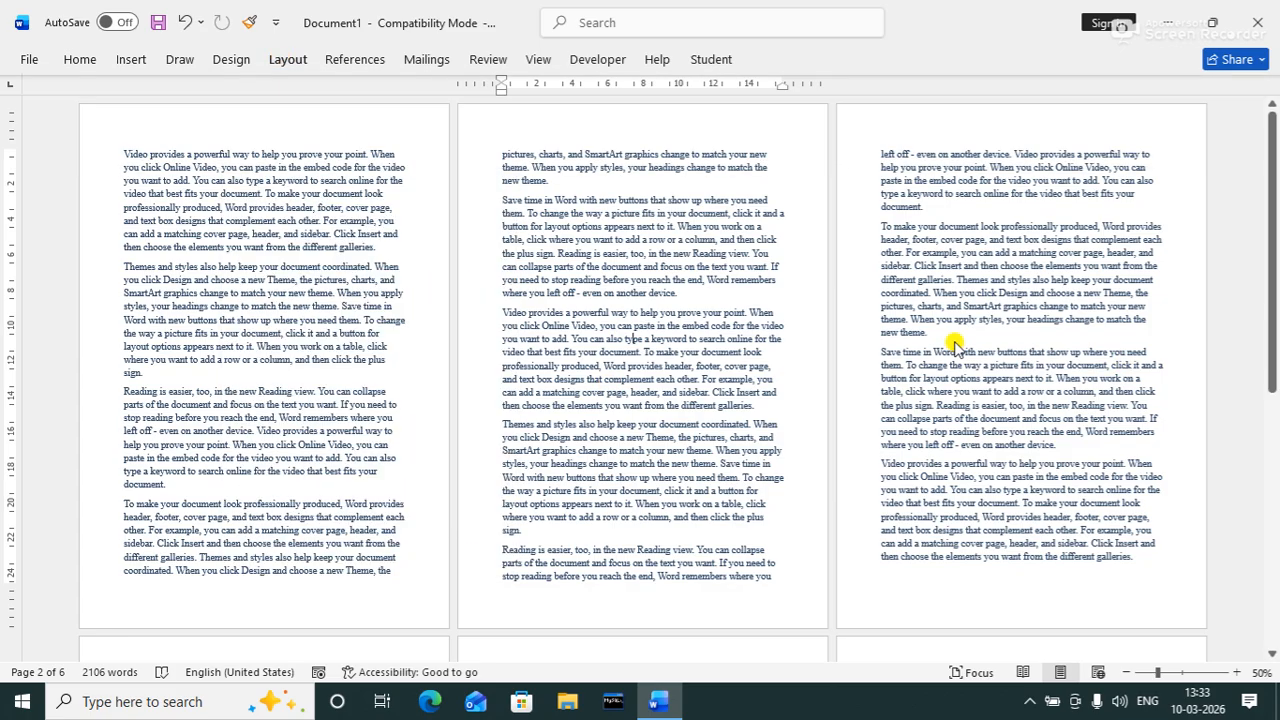
- Insert a Next Page section break at the end of page two
click(778, 574)
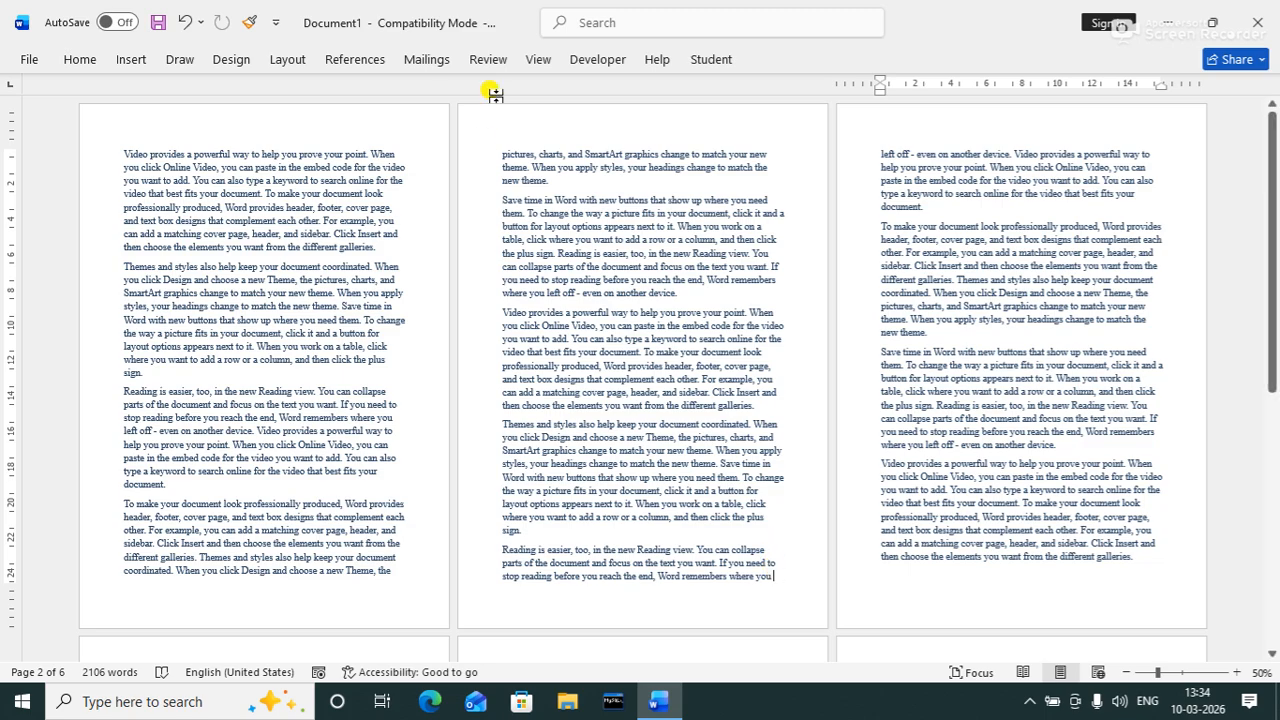
click(131, 58)
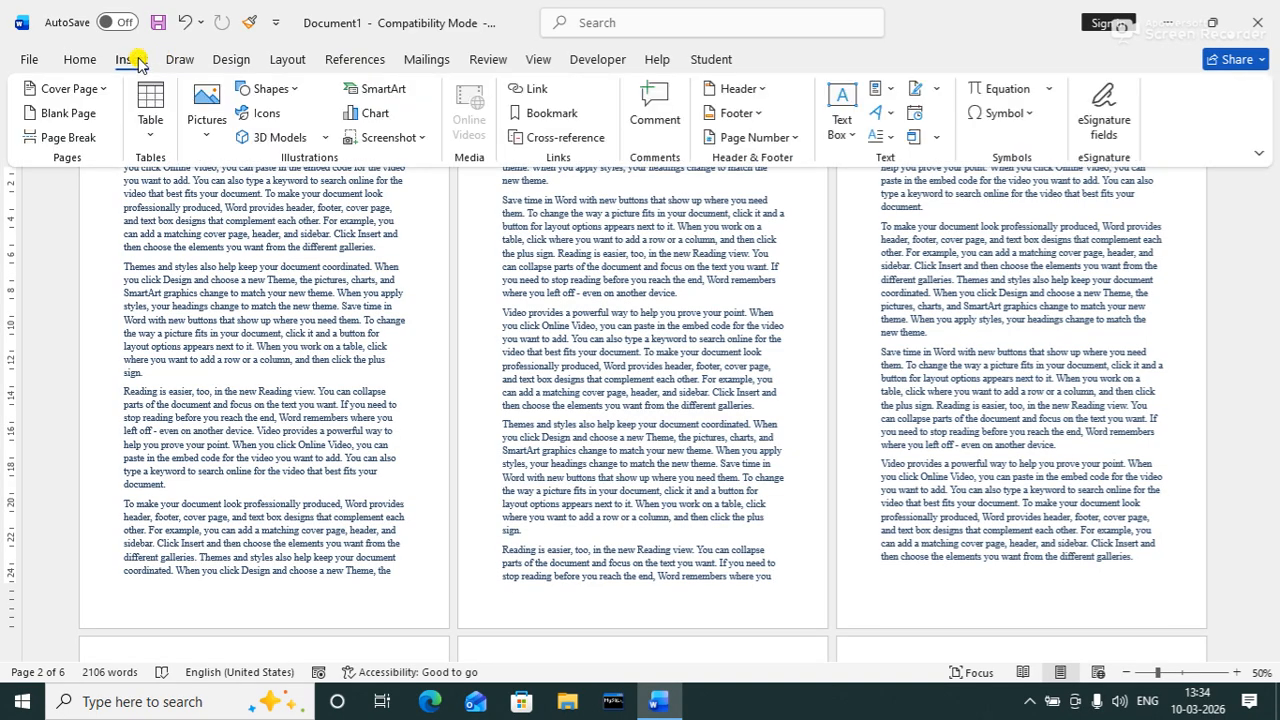
click(268, 60)
click(255, 89)
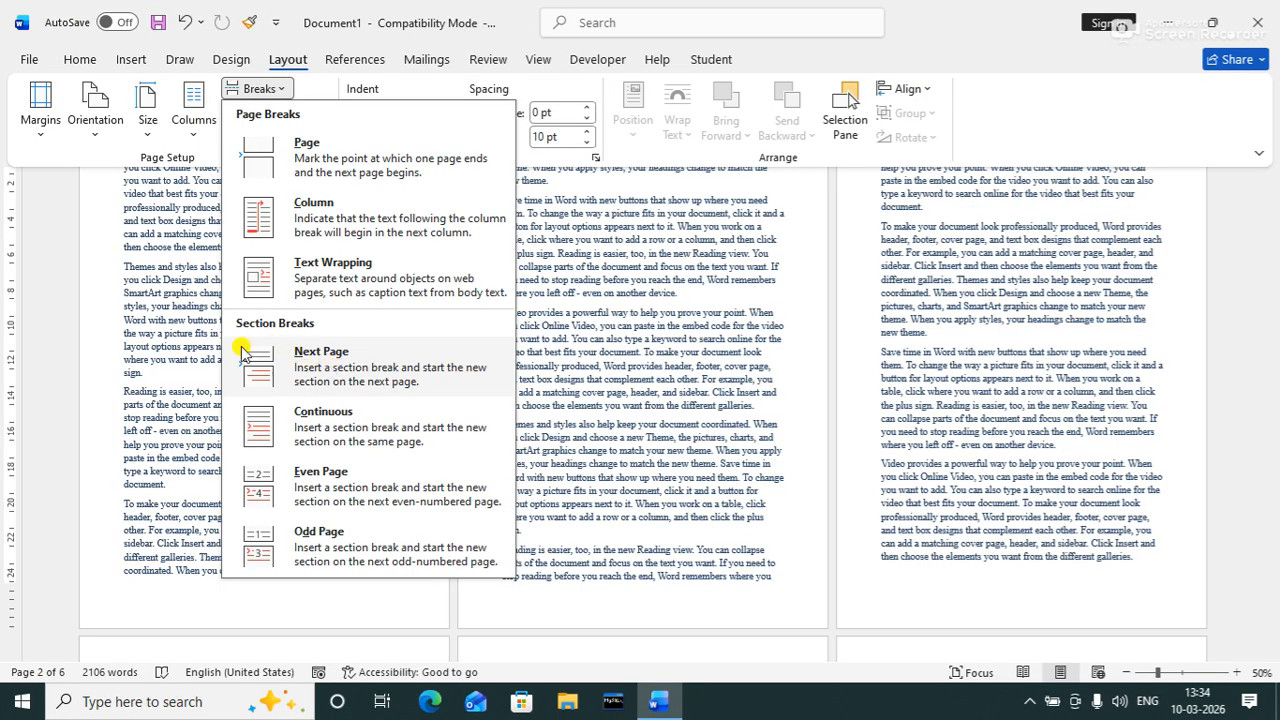
click(340, 372)
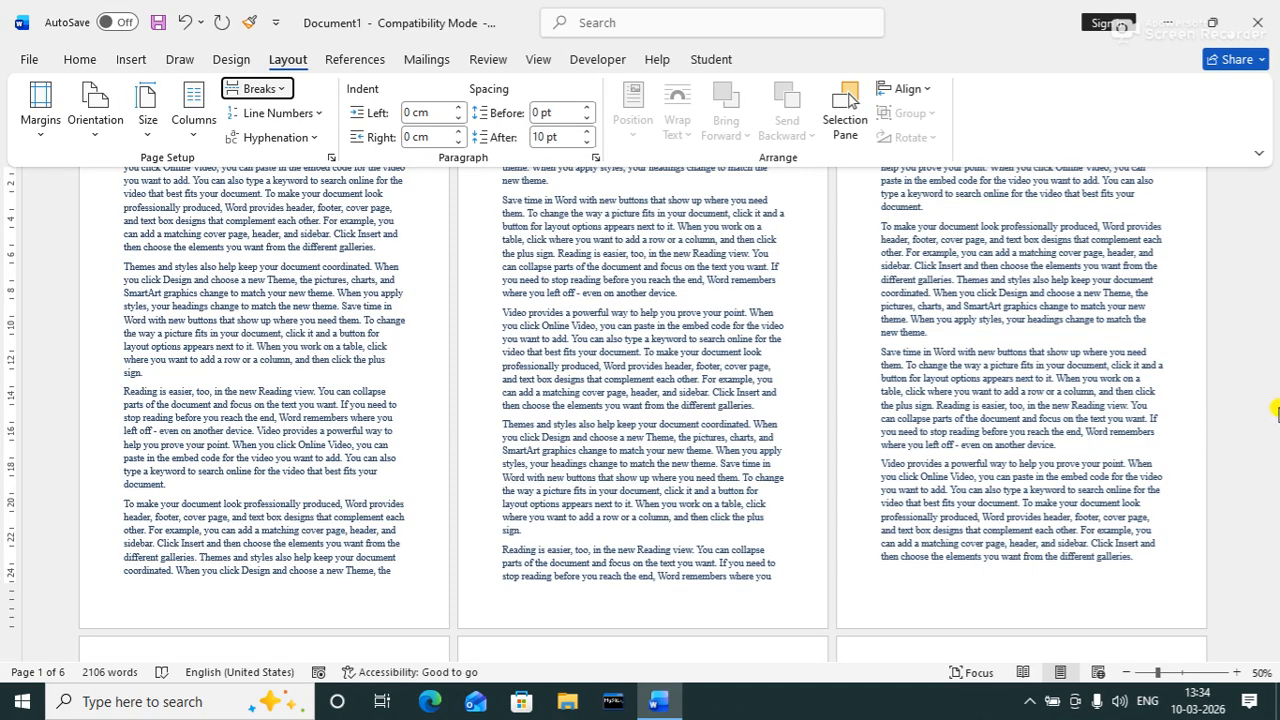
- Insert a Next Page section break at the end of page four
click(1177, 393)
drag(1276, 366, 1276, 650)
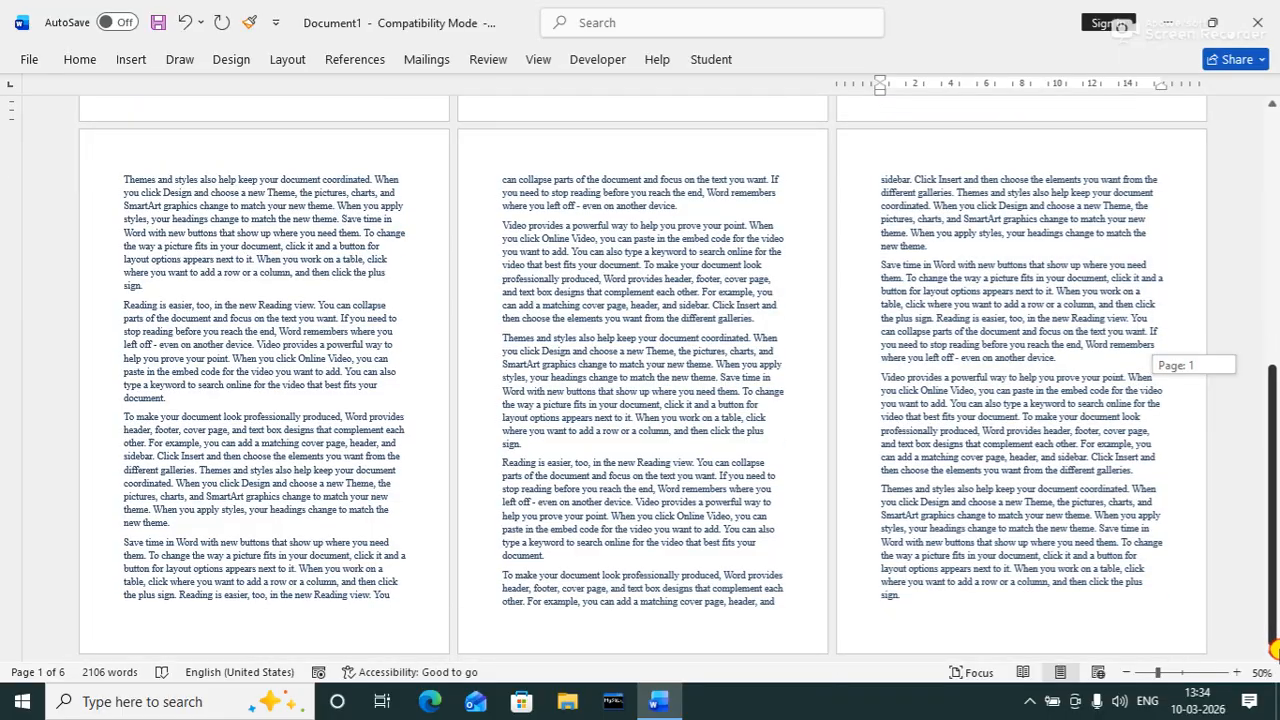
click(412, 592)
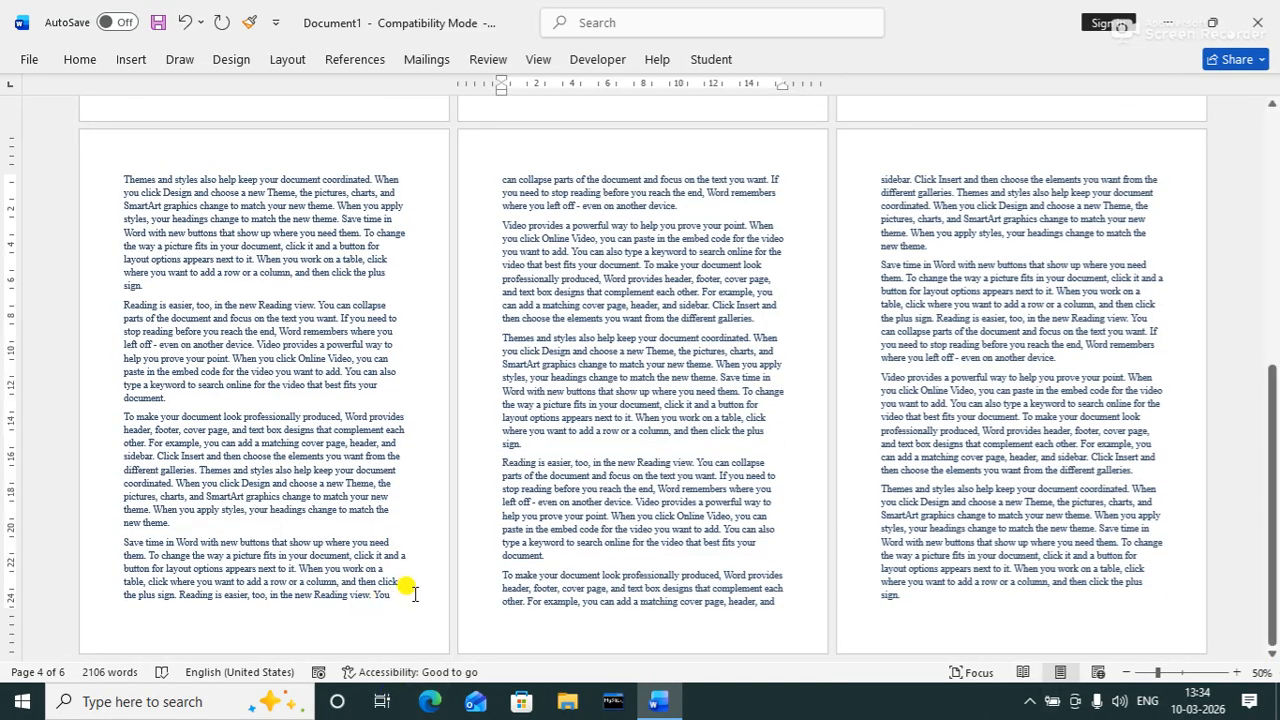
click(275, 62)
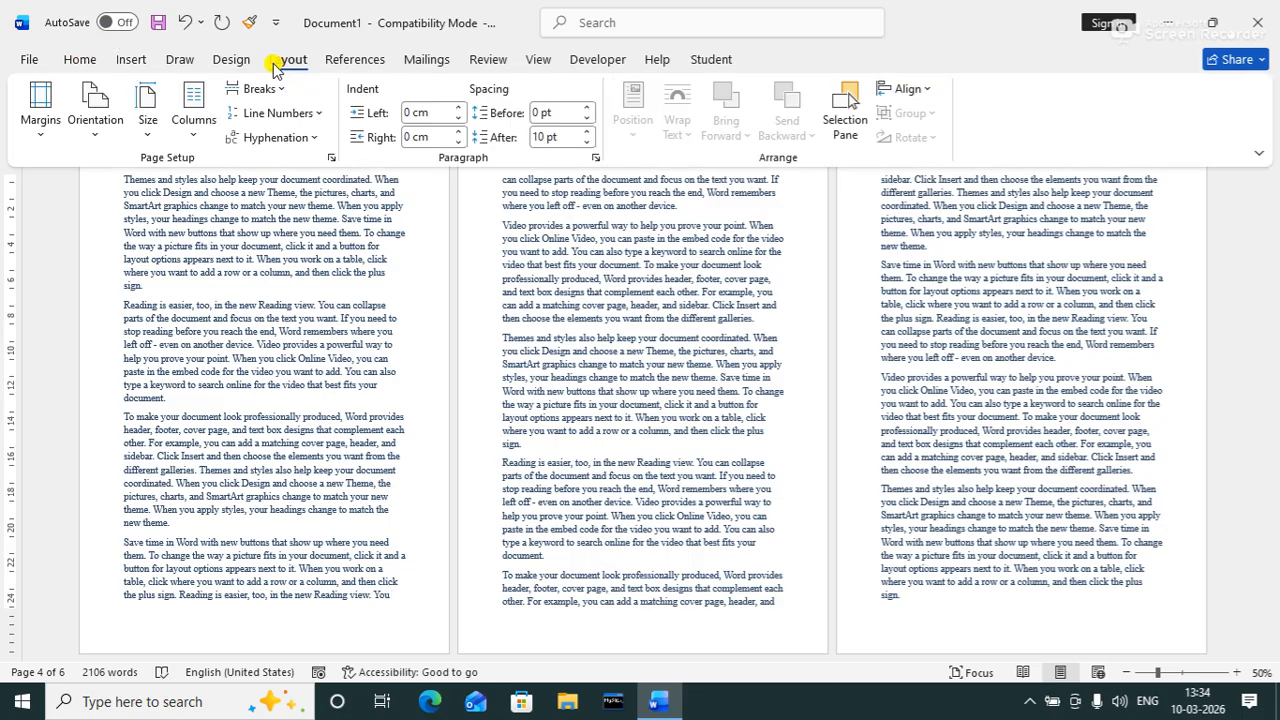
click(278, 89)
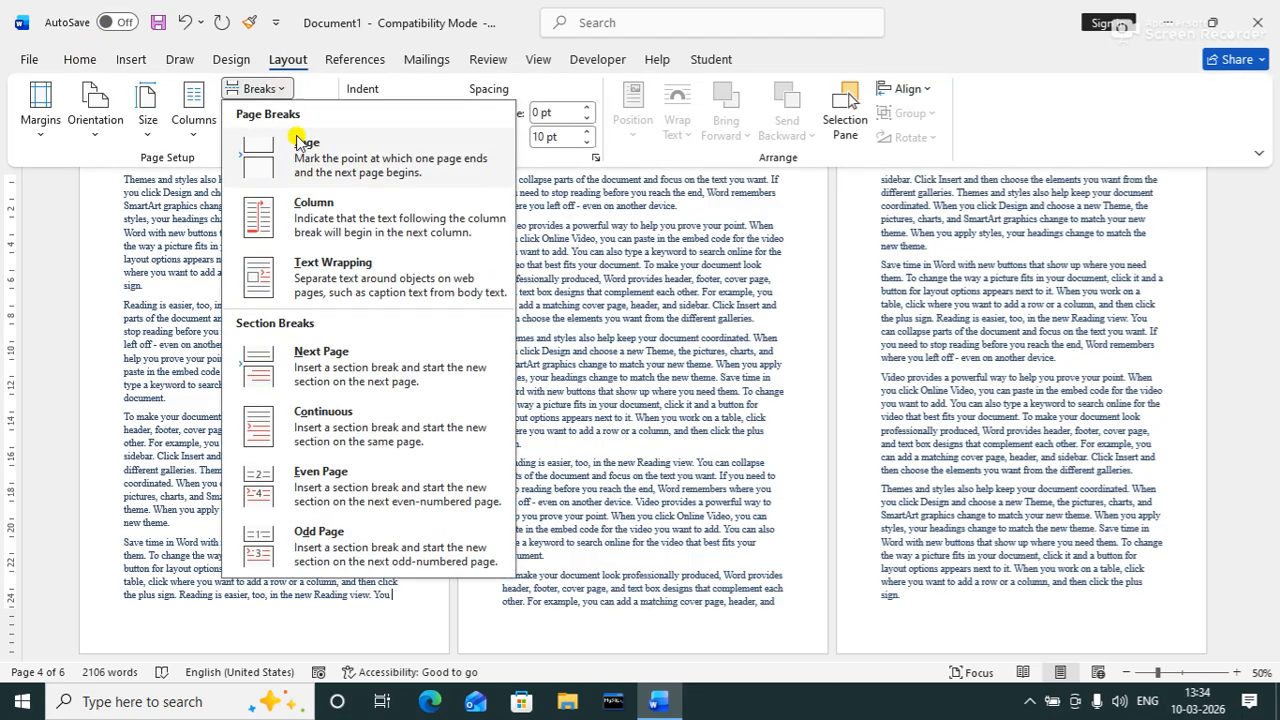
click(352, 373)
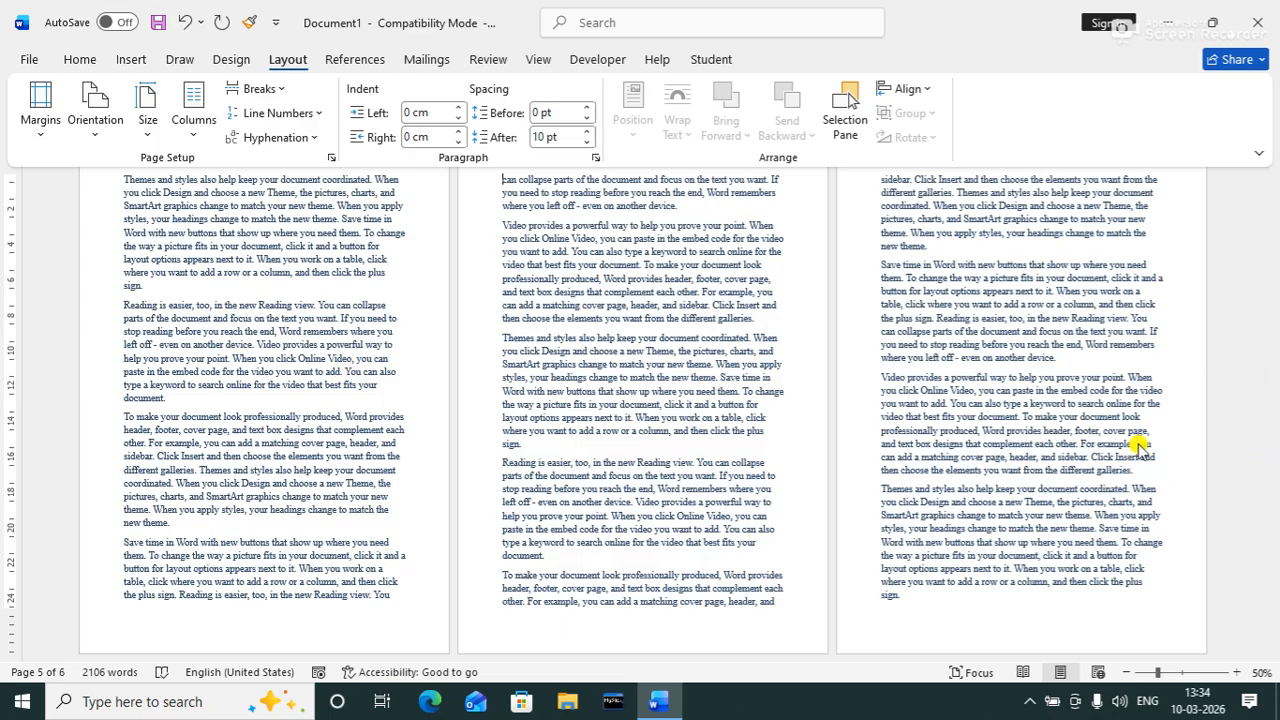
- Add the header text MS-WORD on the first page and centre it
click(1171, 364)
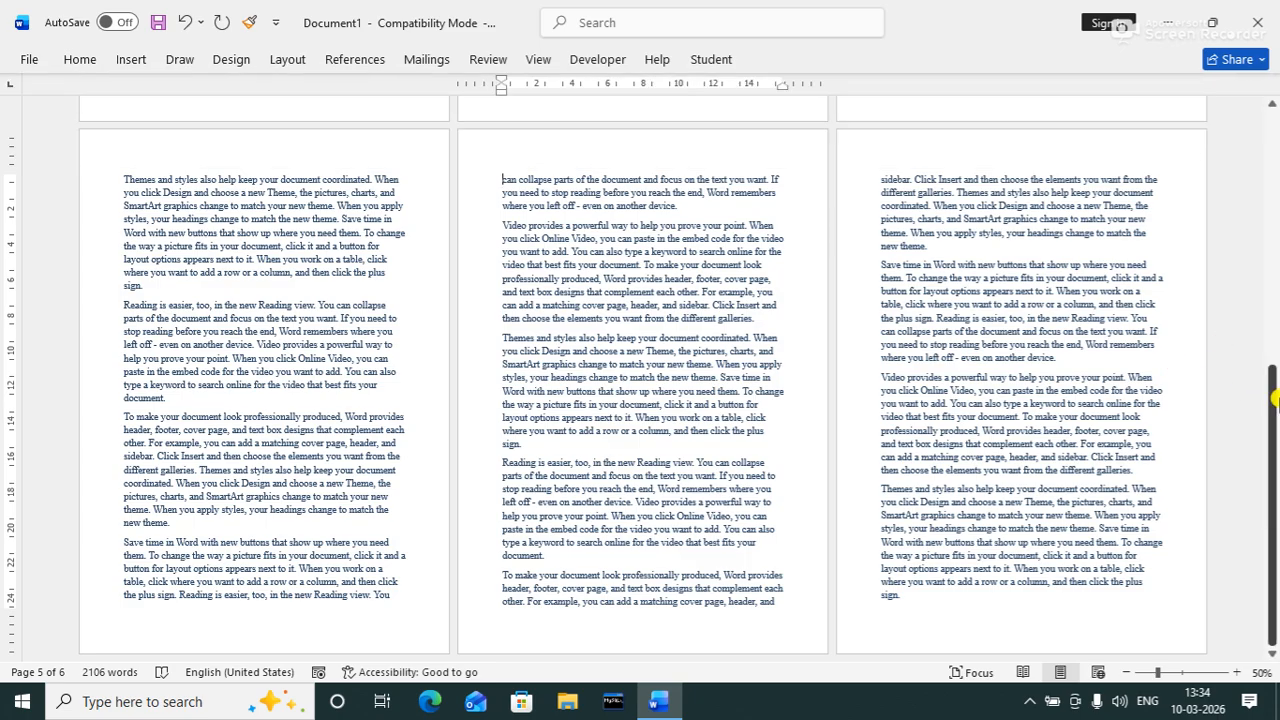
drag(1275, 398, 1248, 105)
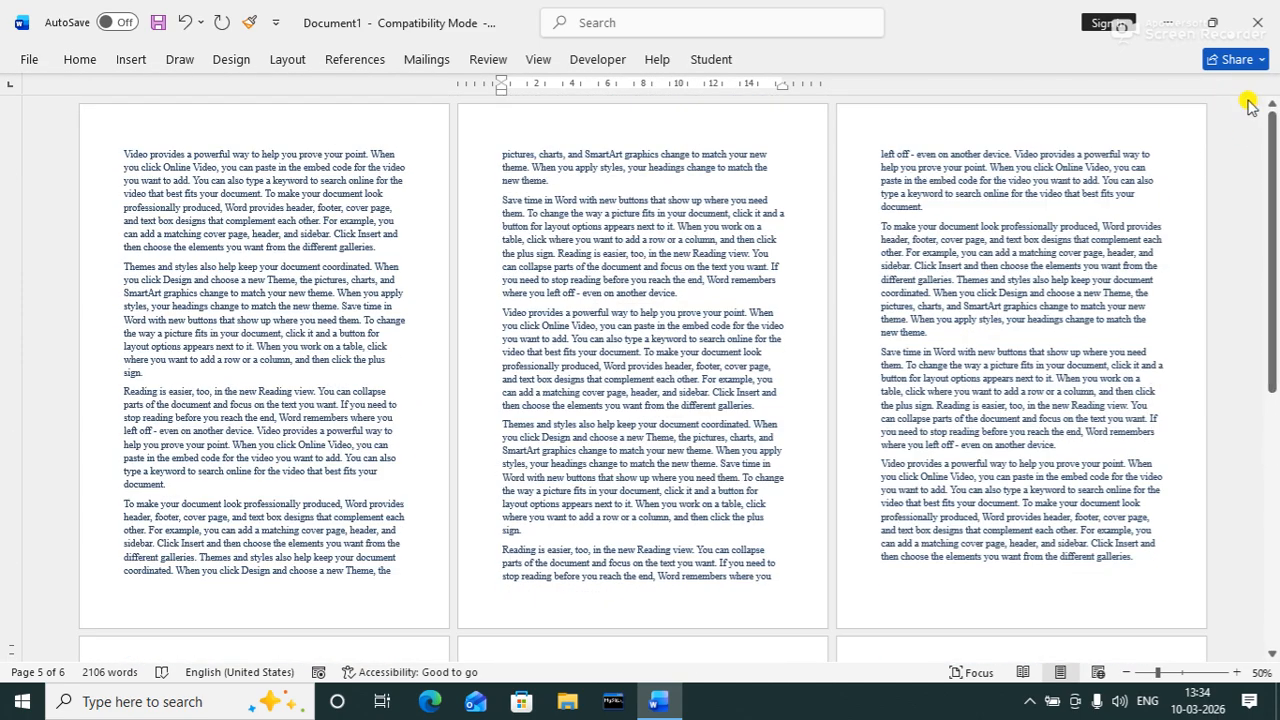
double_click(262, 118)
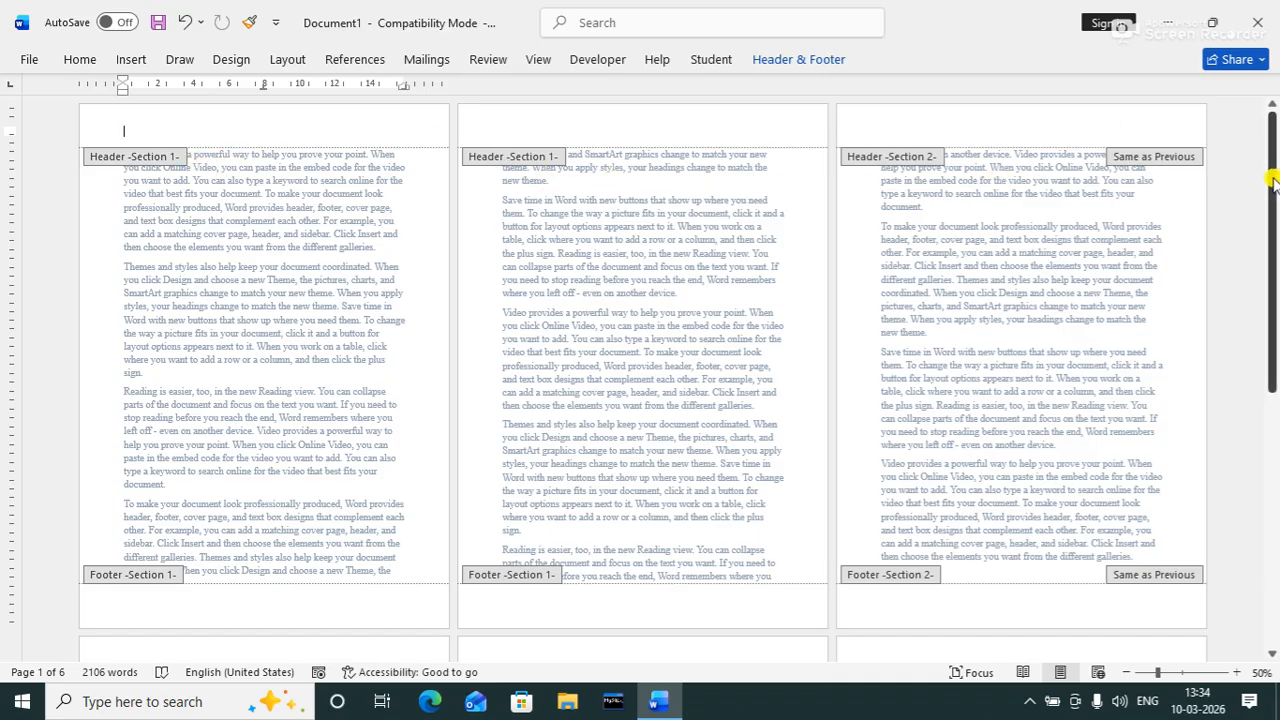
drag(1273, 180, 1237, 114)
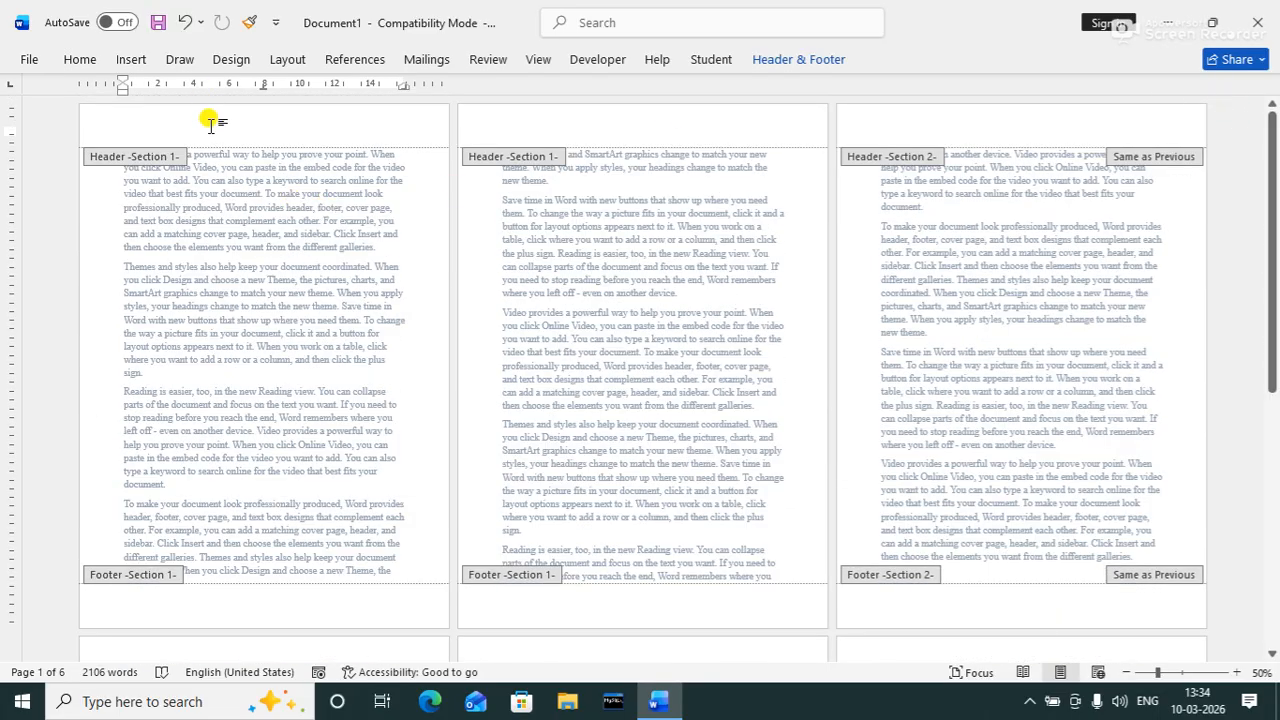
text(MS-WORD)
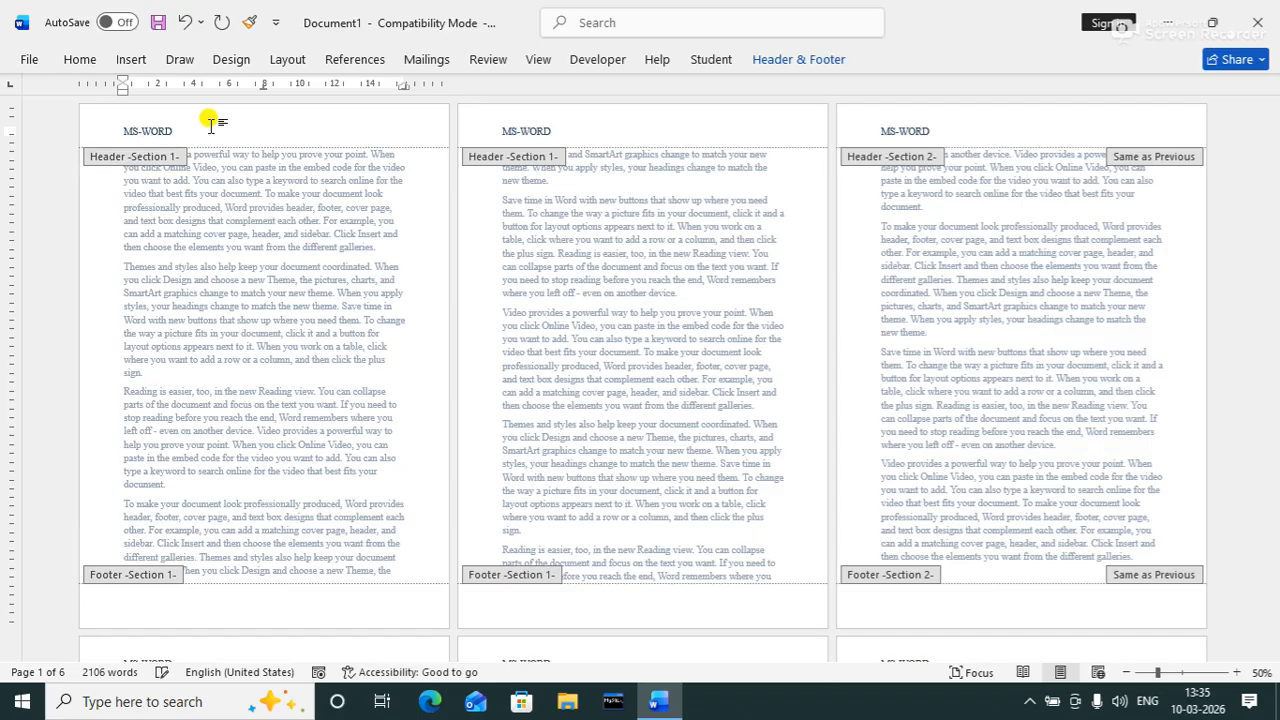
key(ctrl+e)
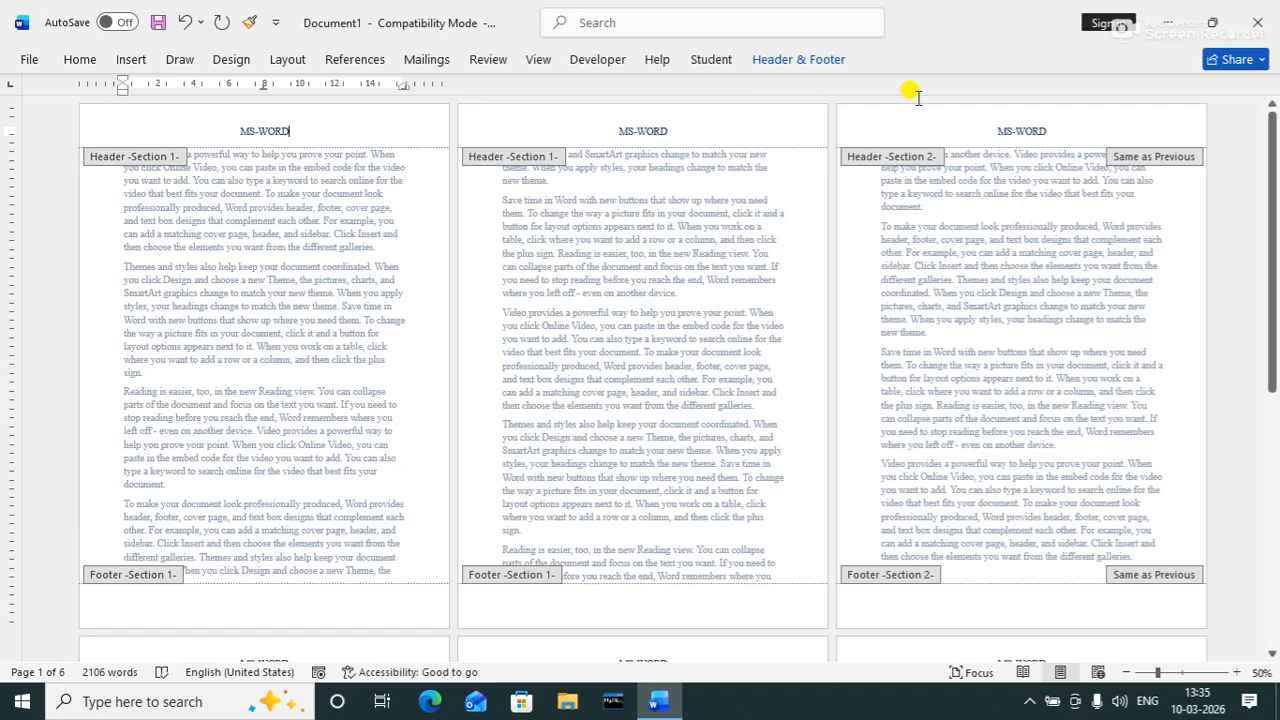
- Try editing the MS-WORD header from page three by deleting ORD, and restore the text
click(1072, 131)
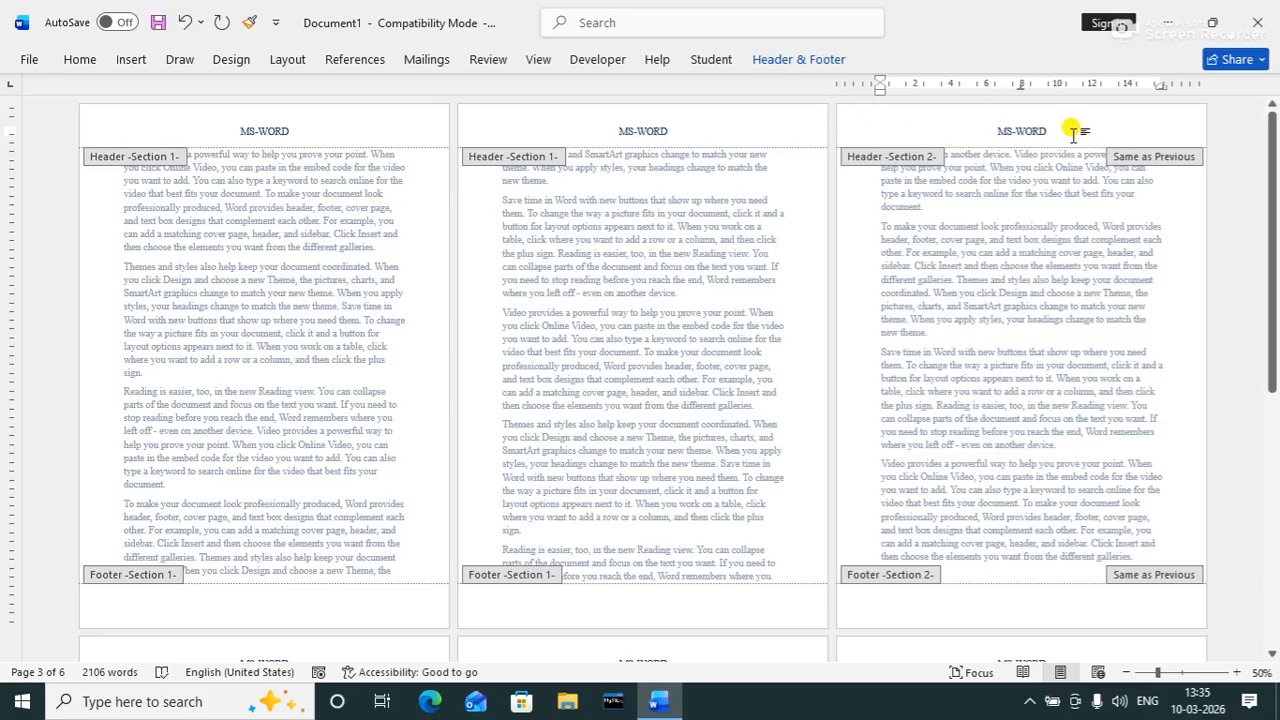
click(1057, 133)
key(BackSpace)
key(BackSpace)
key(BackSpace)
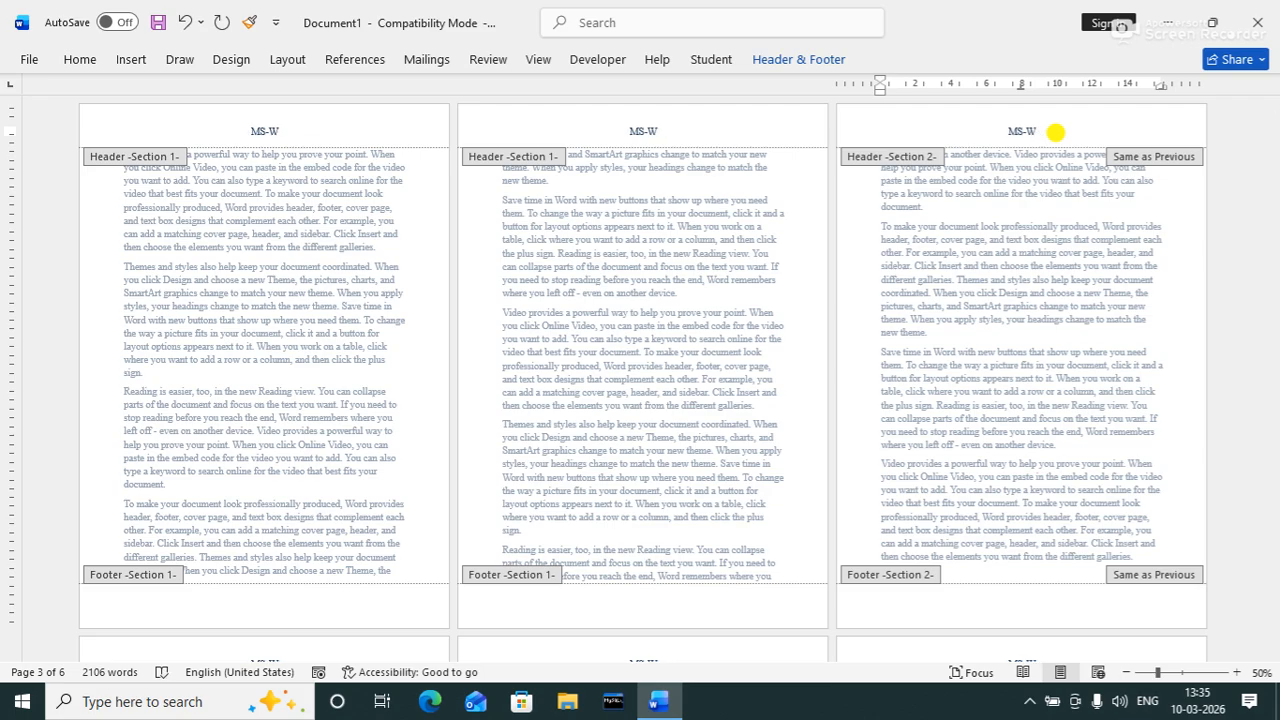
text(W)
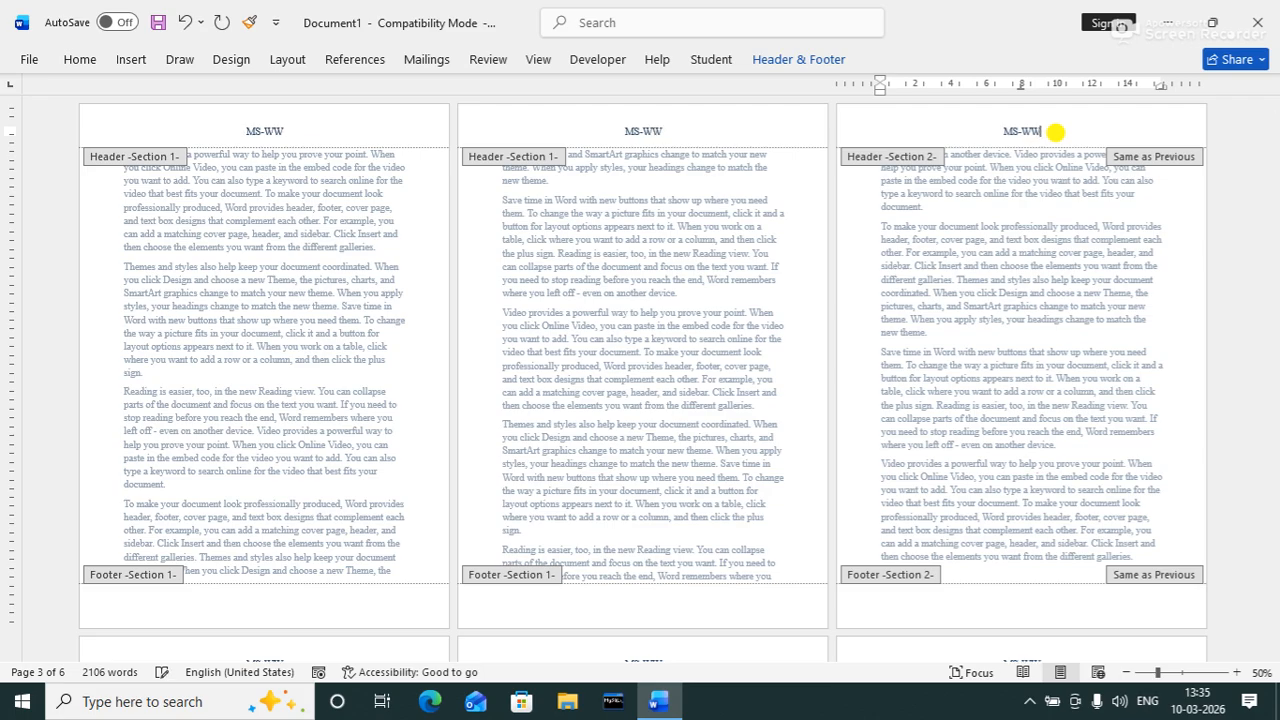
key(BackSpace)
text(ORD)
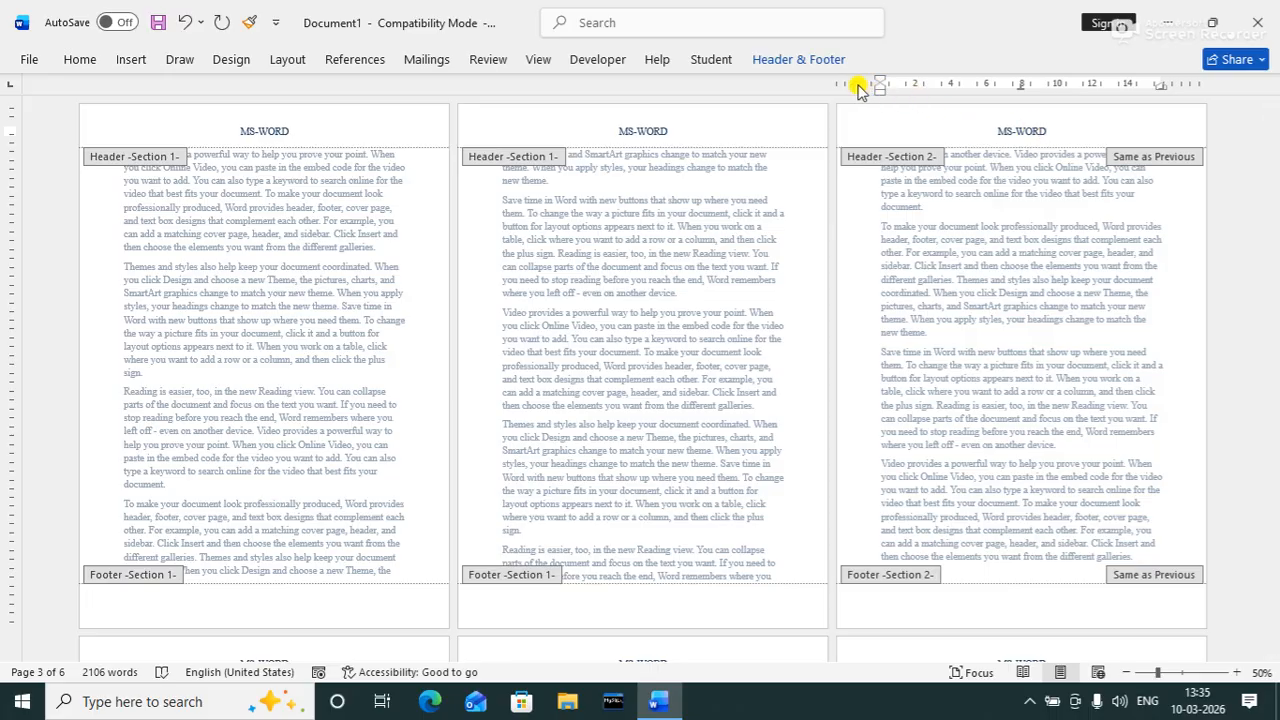
- Unlink the page three header from the previous section and change its text to MS-EXCEL
click(795, 63)
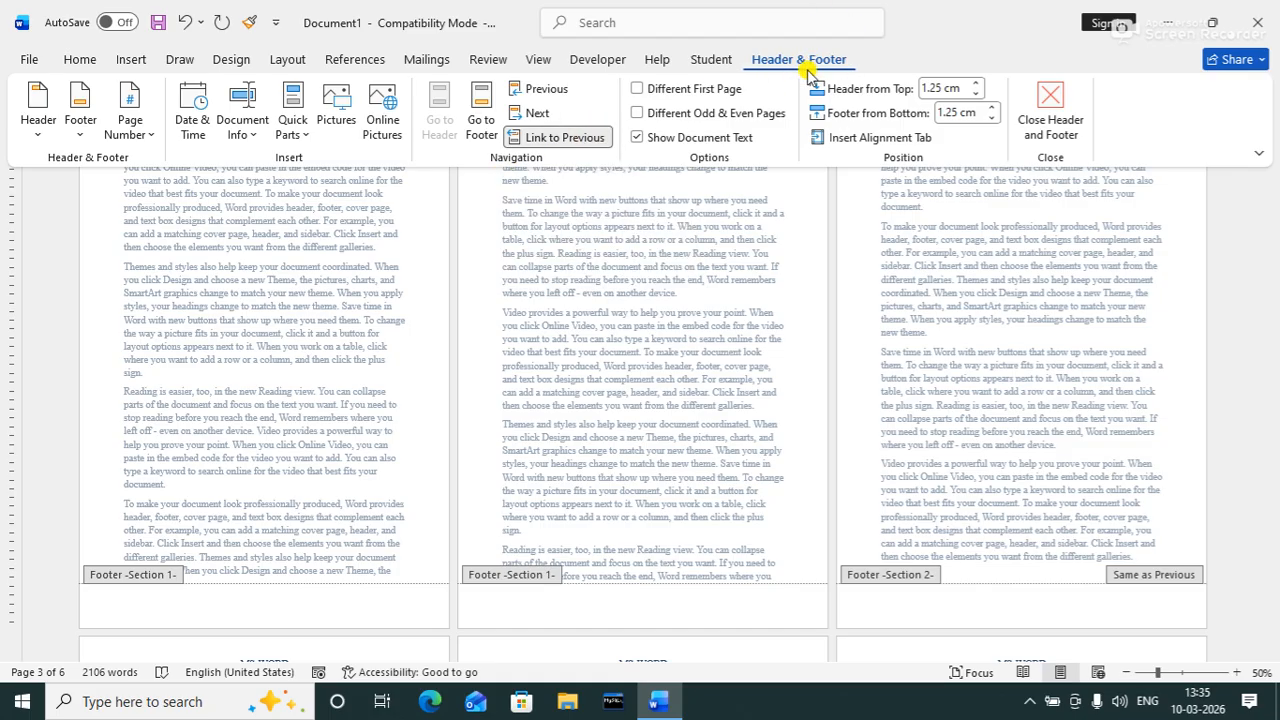
click(561, 146)
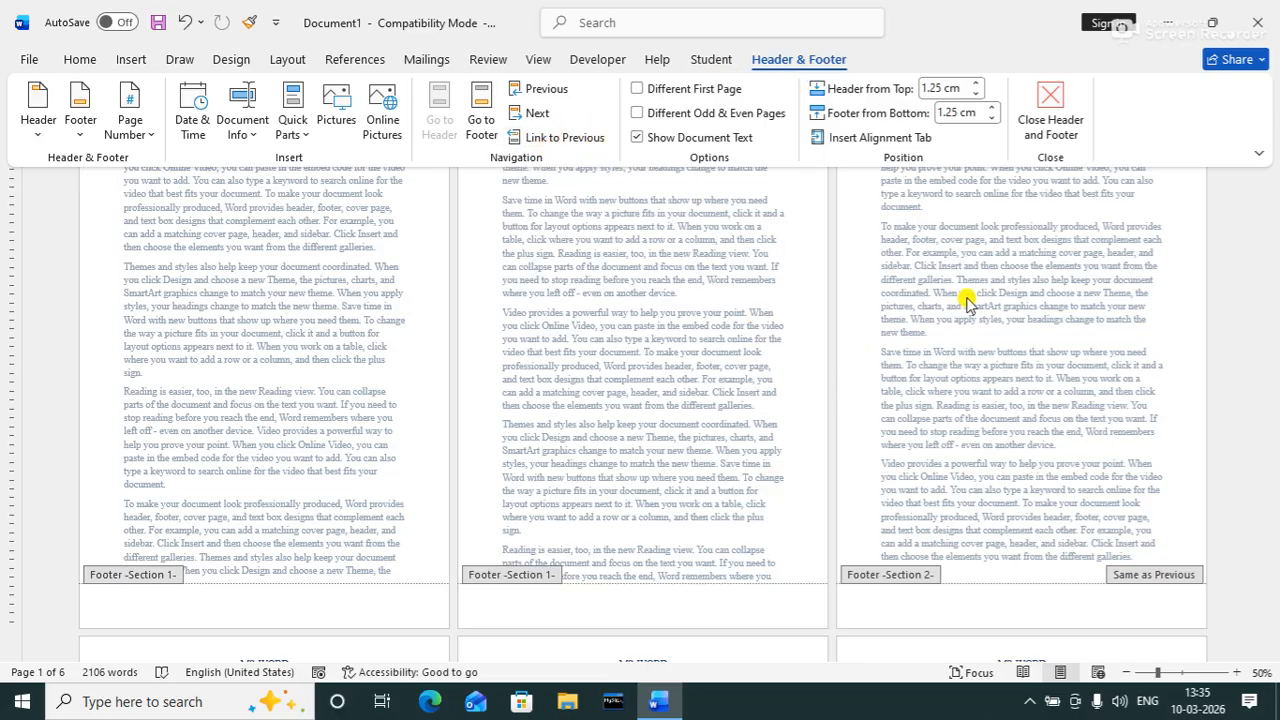
key(ctrl+F1)
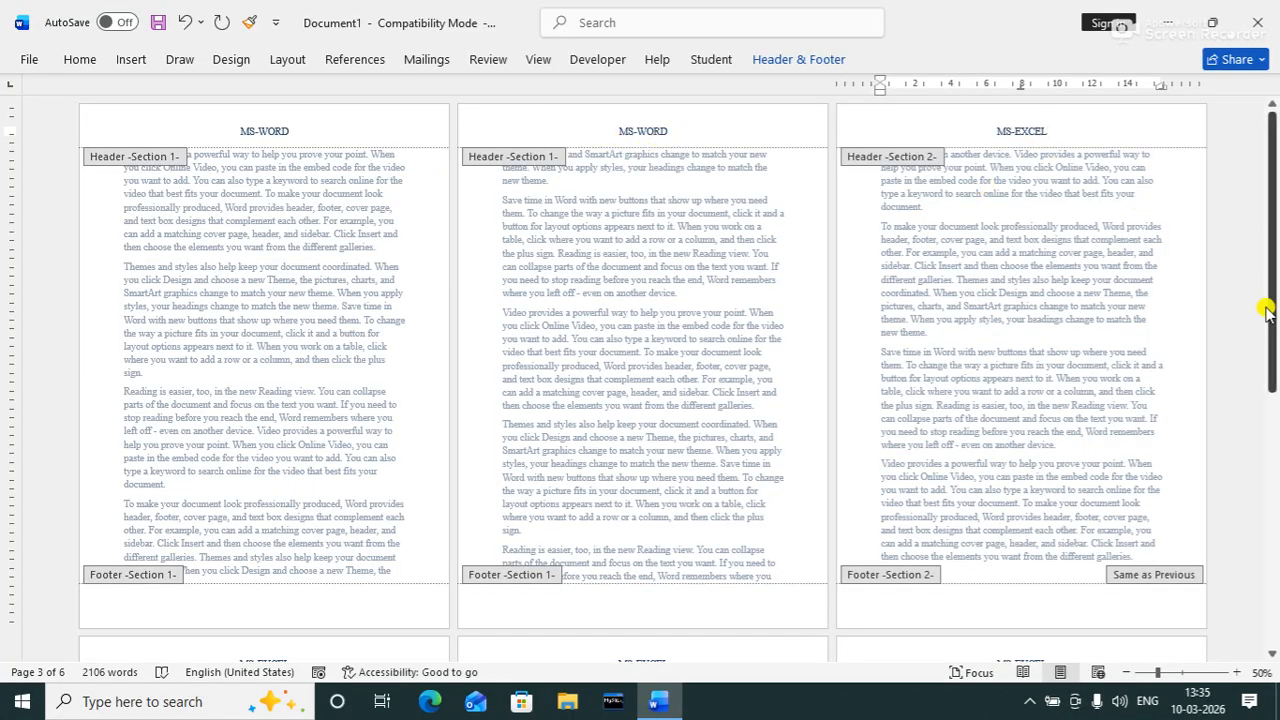
- Unlink the page five header from the previous section
drag(1274, 305, 1275, 410)
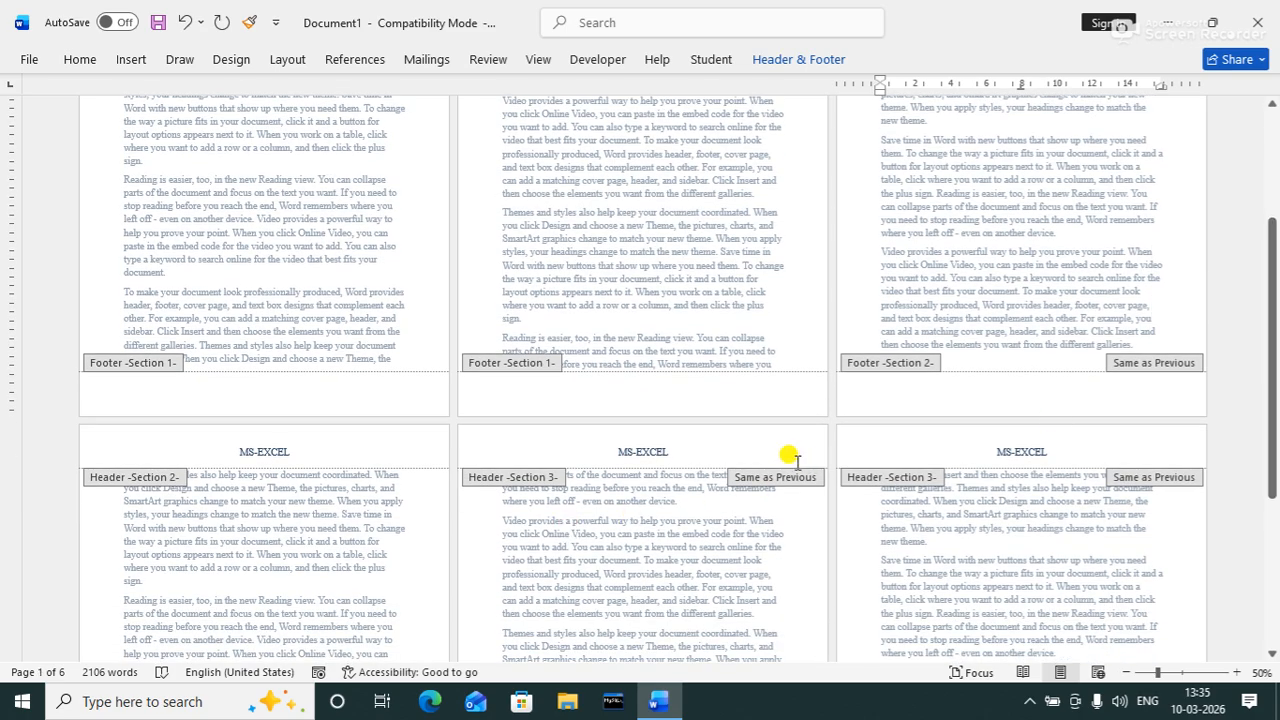
click(720, 449)
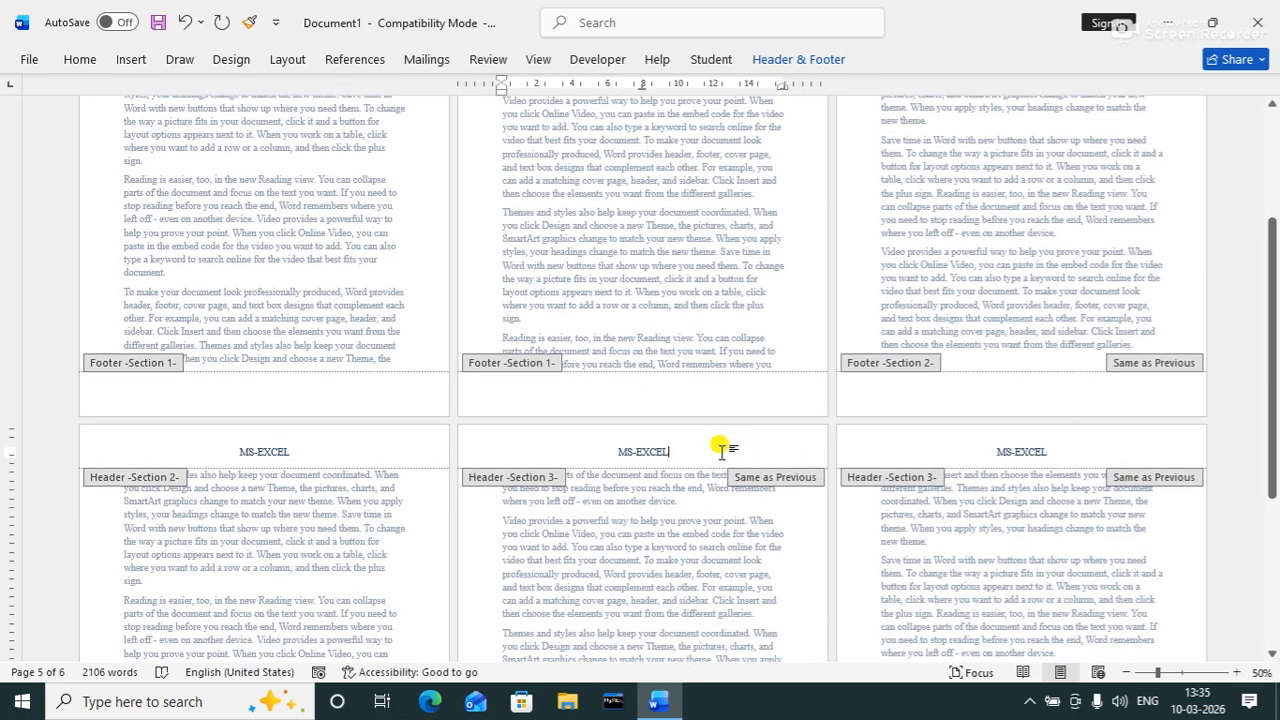
click(772, 61)
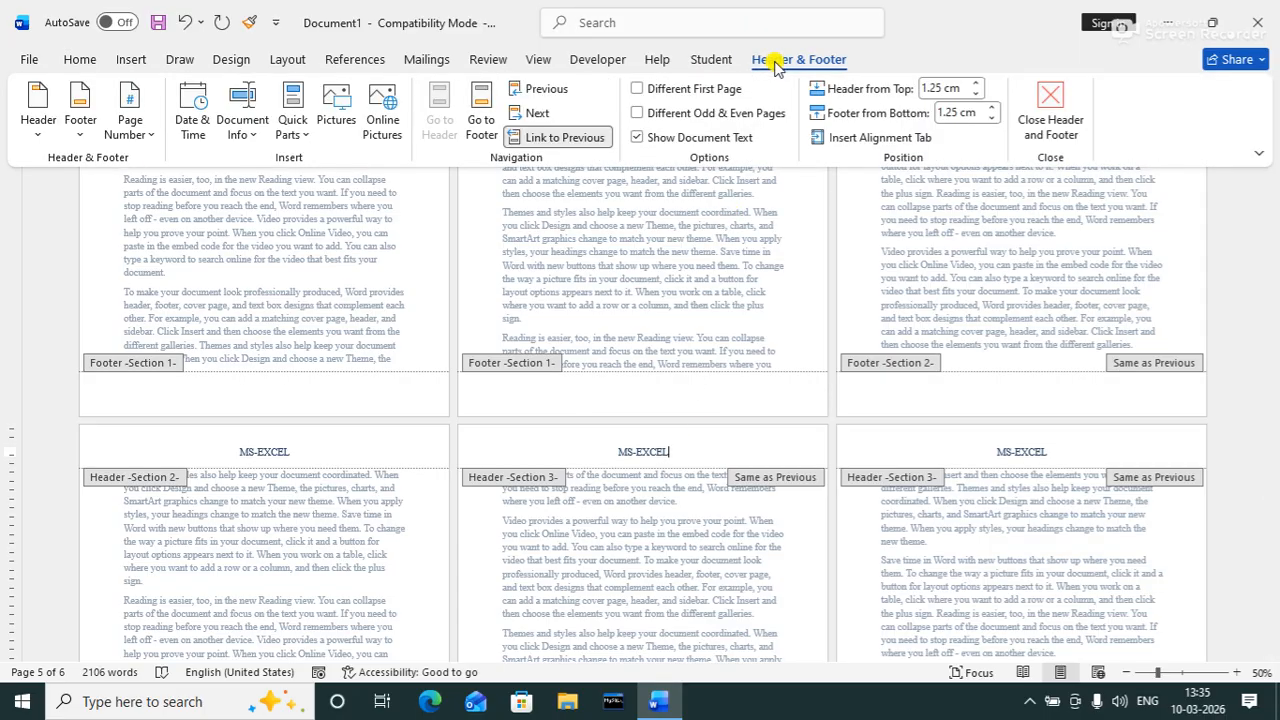
click(577, 140)
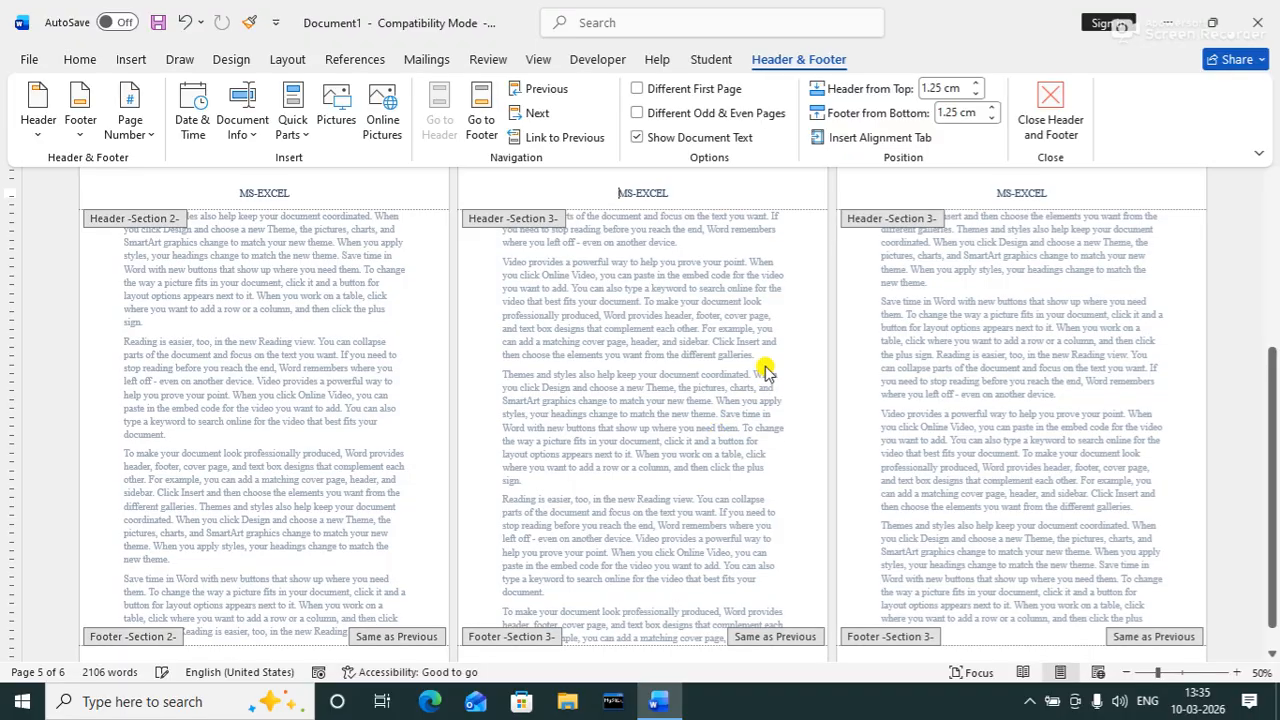
- Change the header text on page five to MS-POWERPOINT and return to the body text
click(695, 194)
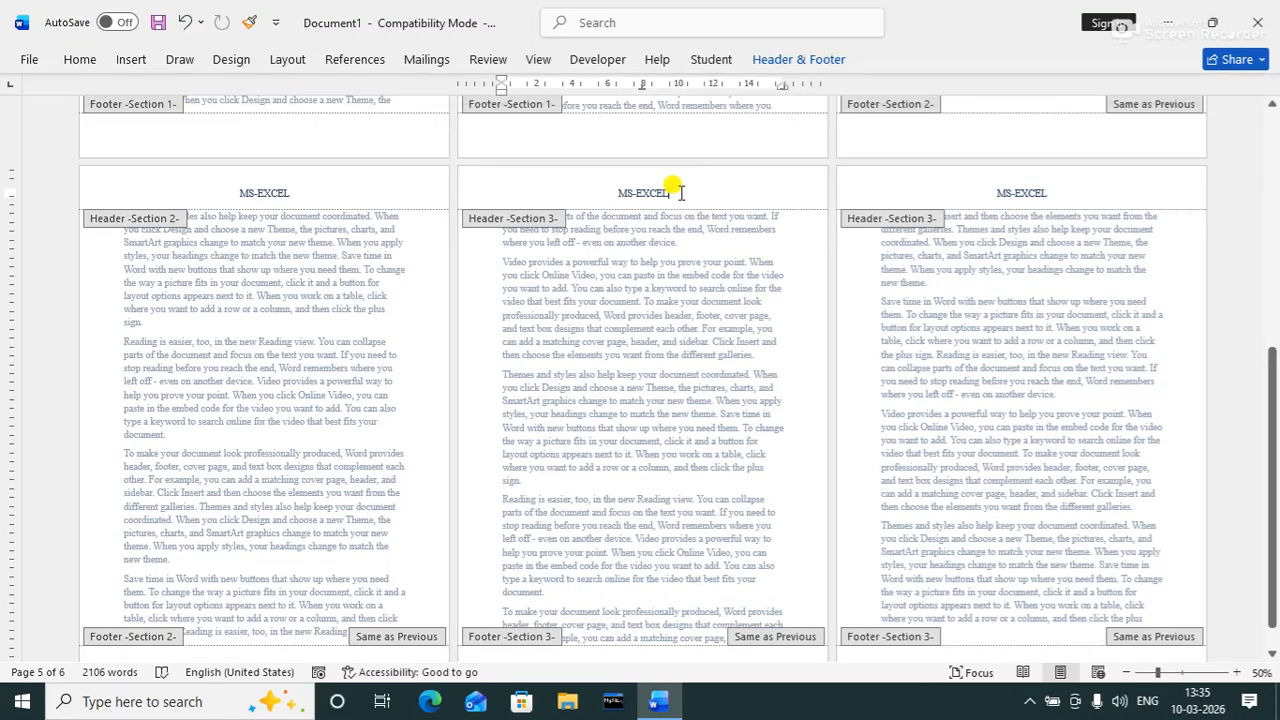
key(BackSpace)
key(BackSpace)
key(BackSpace)
text(P)
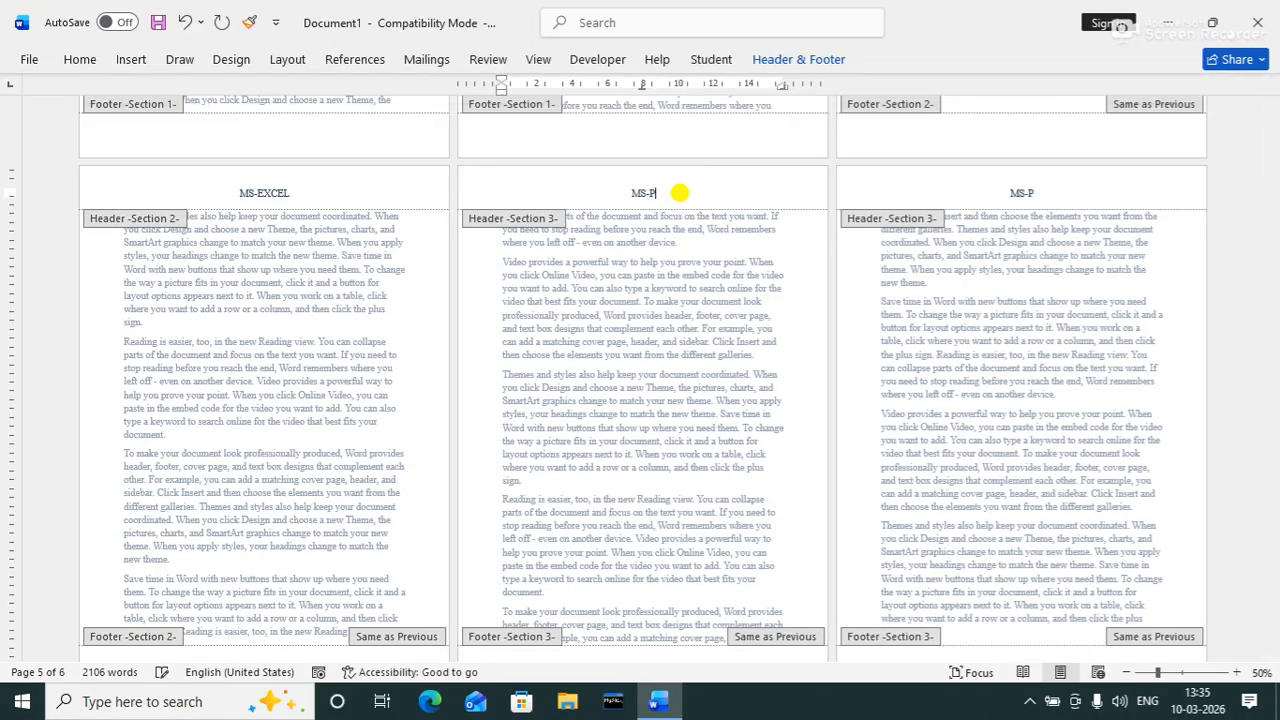
text(OWERPOIN)
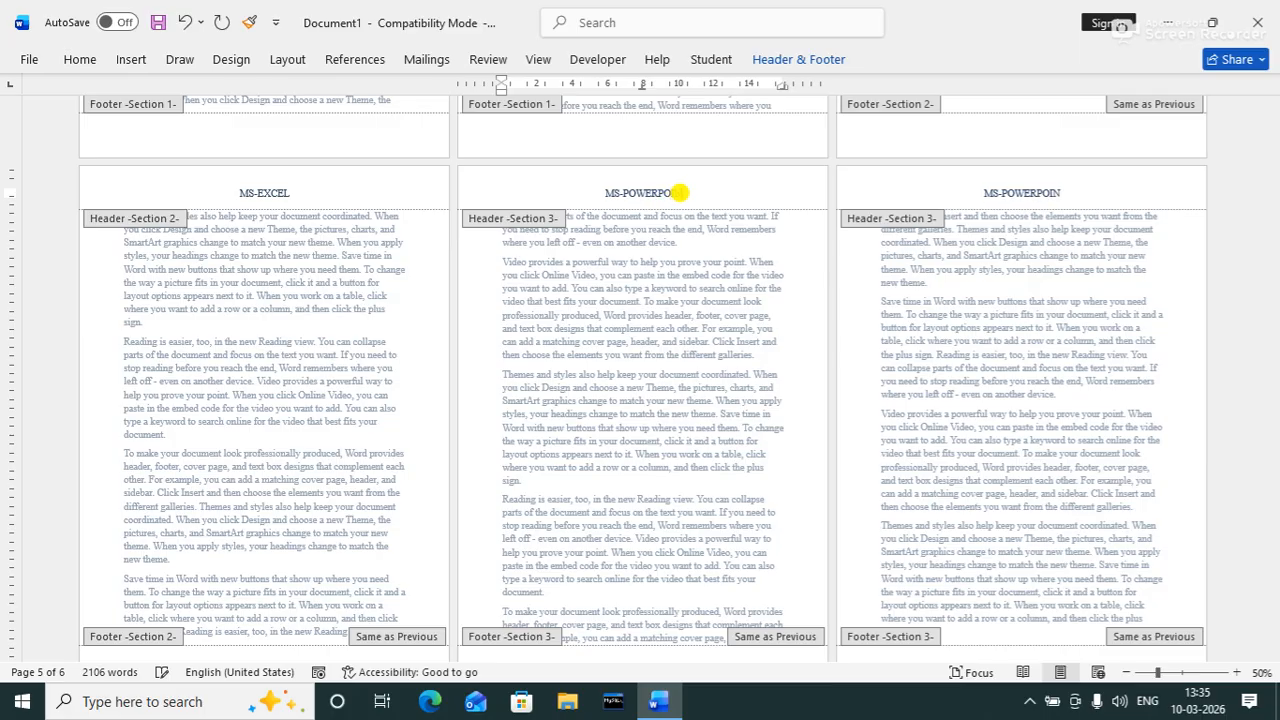
text(T)
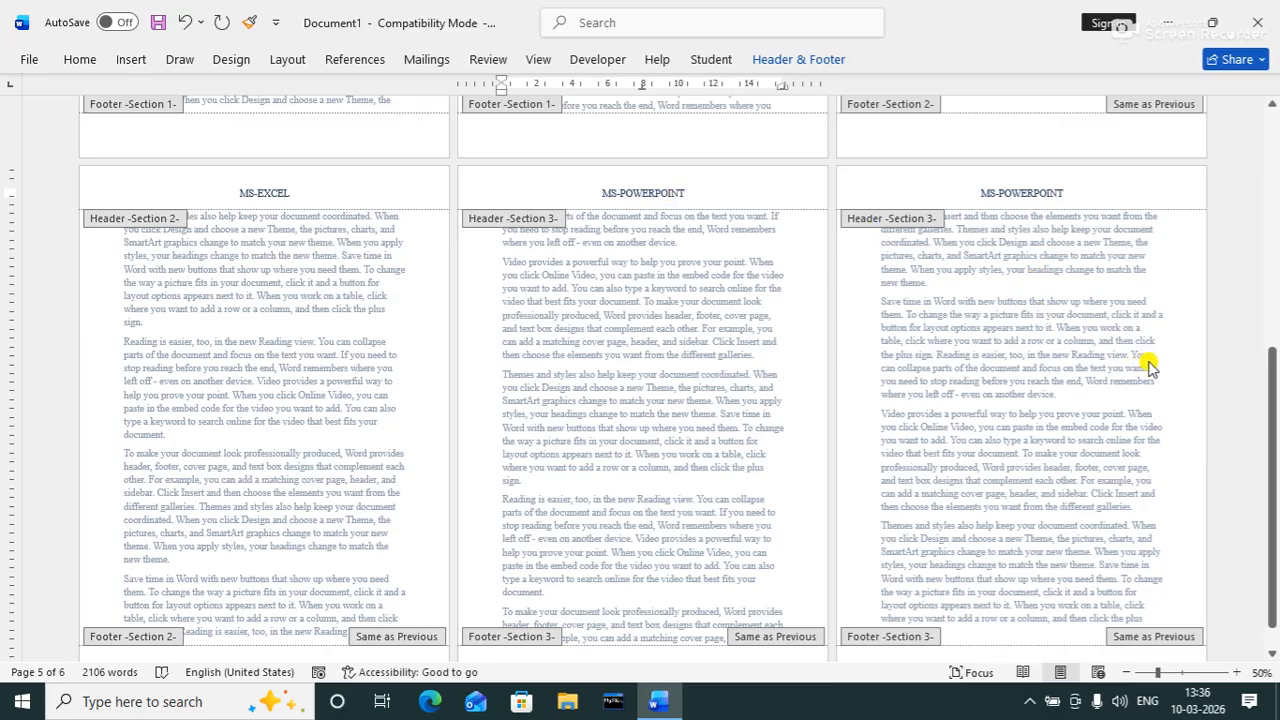
double_click(1152, 374)
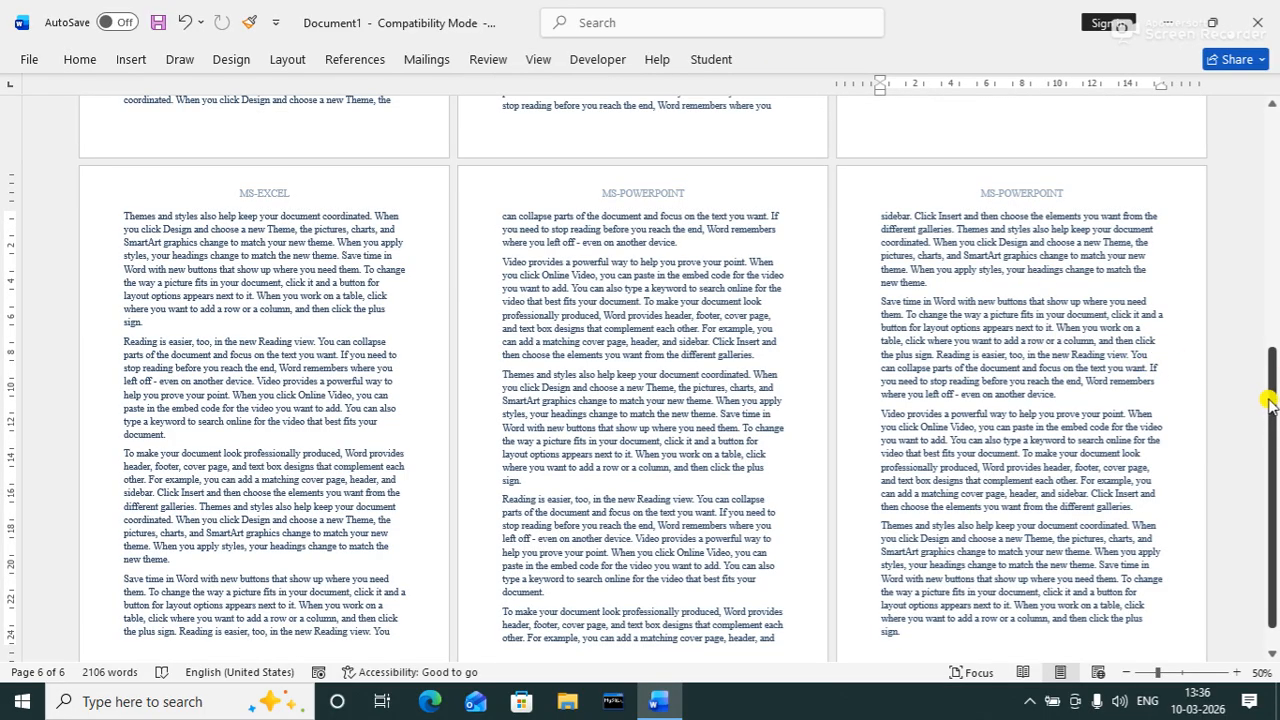
- Apply a red apple art page border to the whole document
drag(1268, 400, 1276, 452)
drag(1276, 522, 1150, 80)
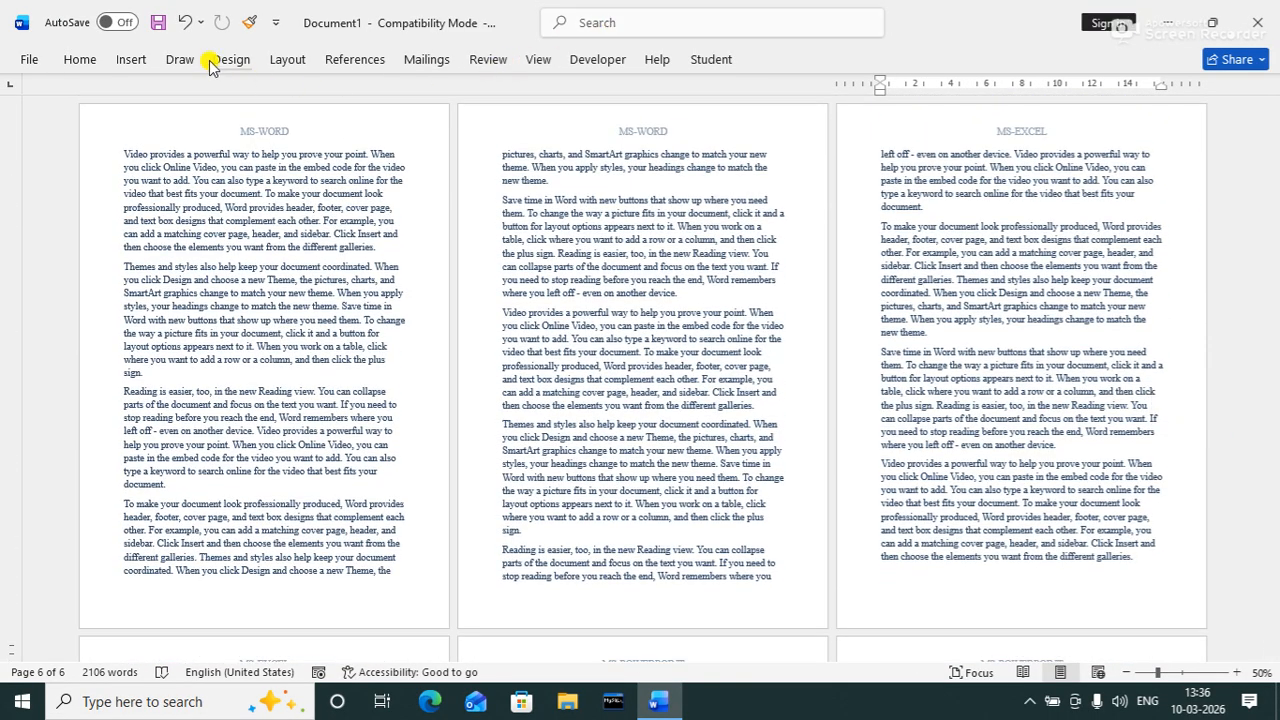
click(246, 59)
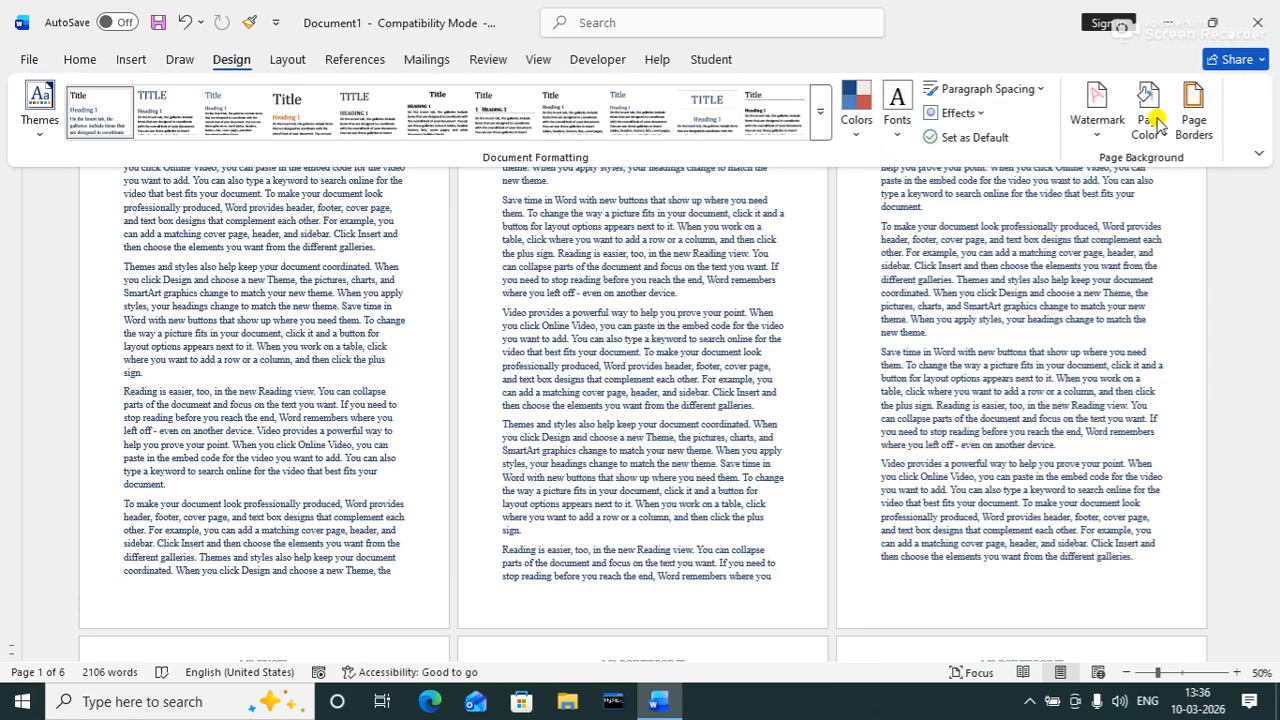
click(1192, 105)
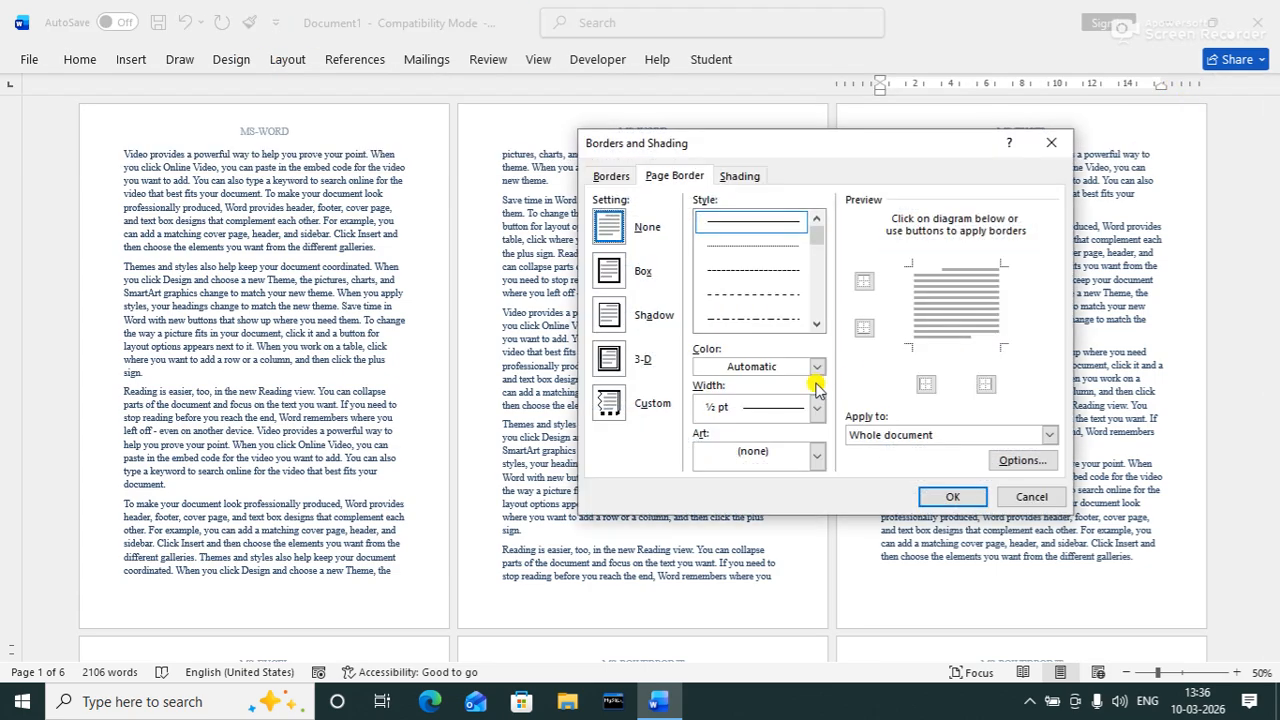
click(898, 436)
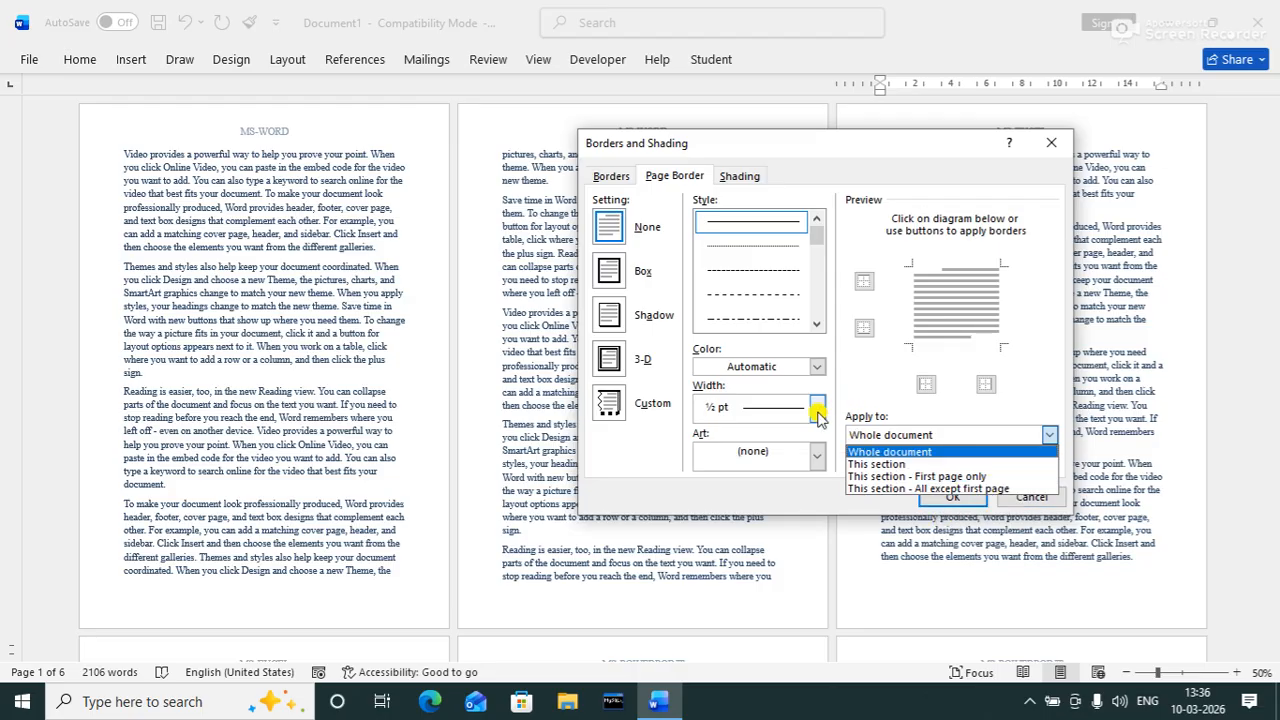
click(771, 451)
click(785, 458)
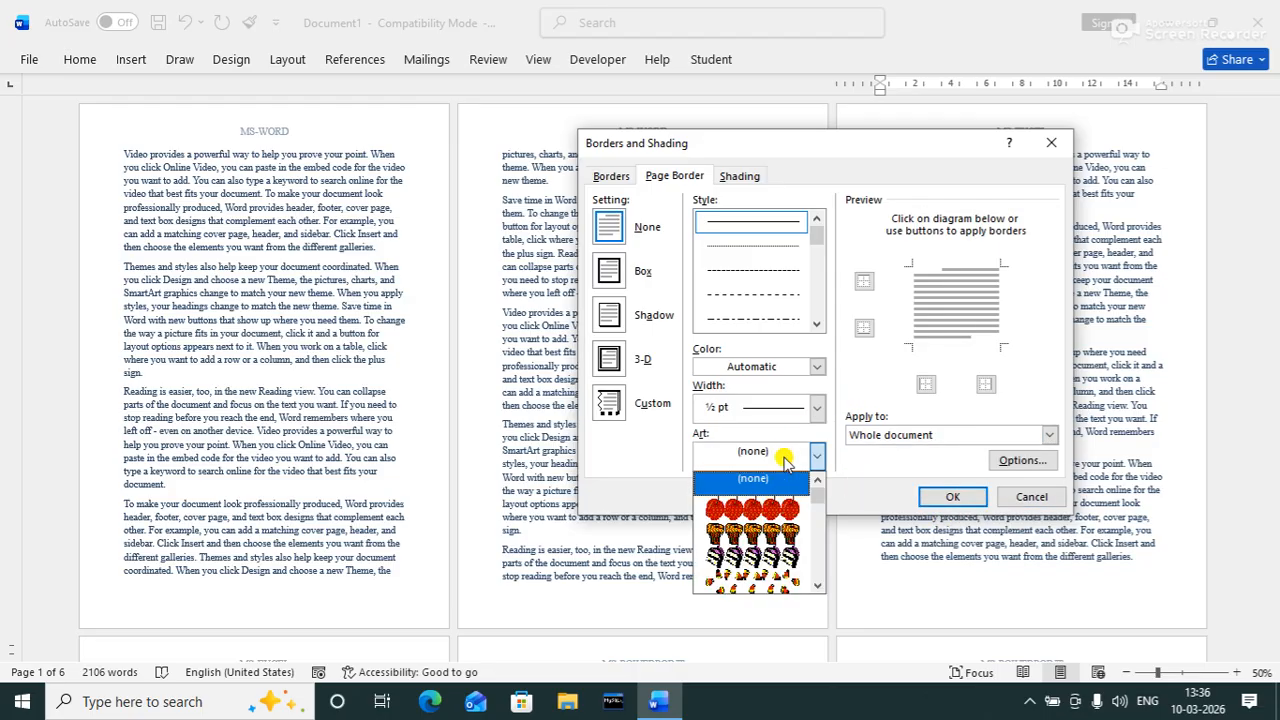
click(748, 510)
click(952, 497)
scroll(955, 500, down, 3)
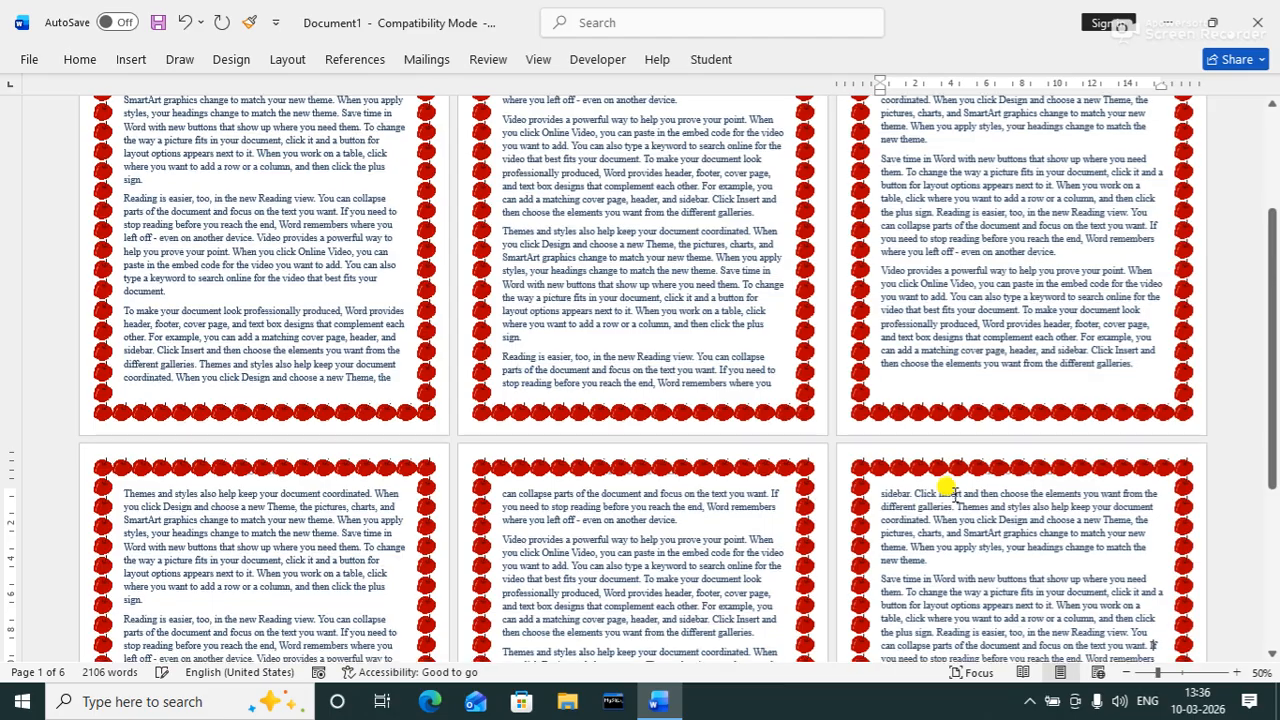
- Reapply the red apple page border from page one, limited to this section
drag(1271, 357, 1210, 218)
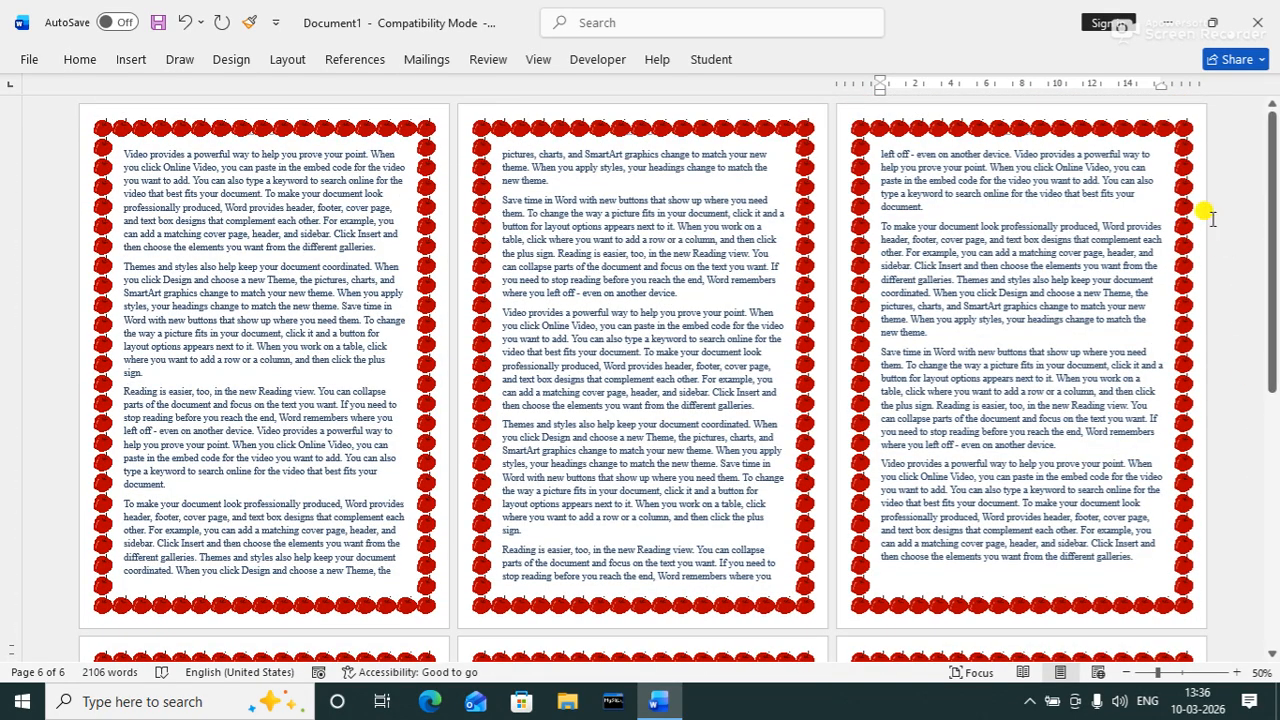
click(250, 150)
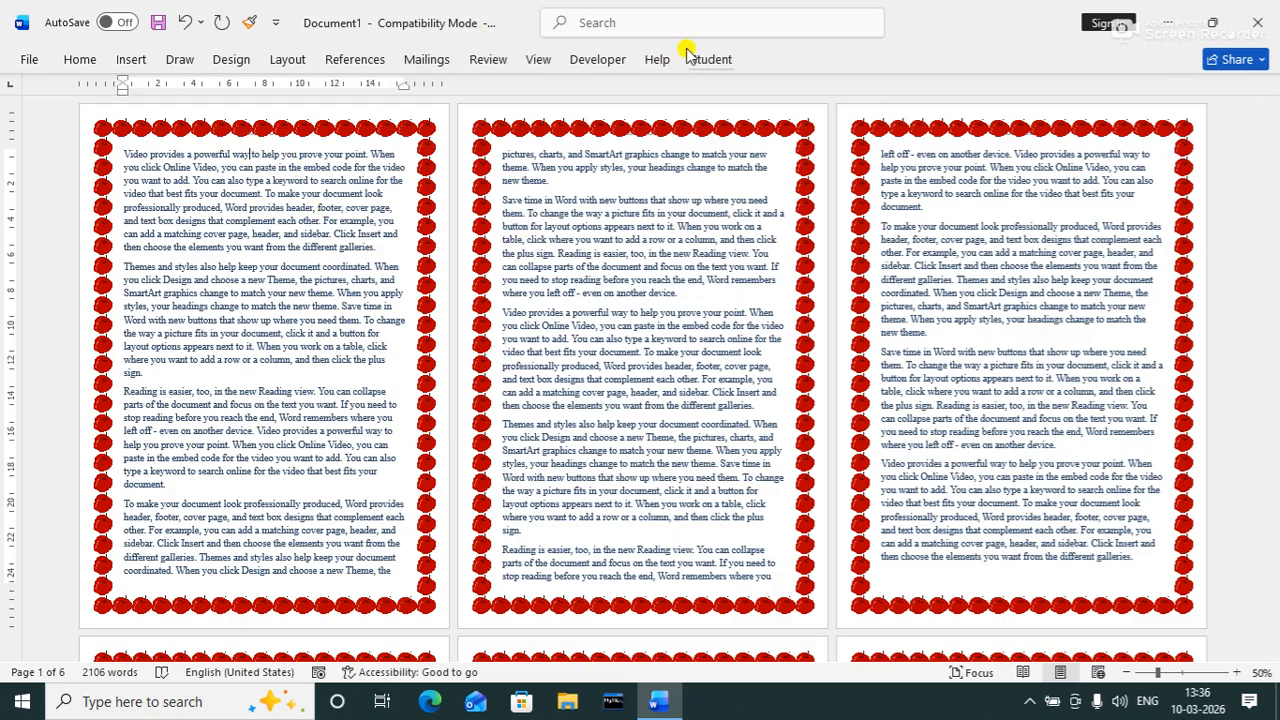
click(287, 59)
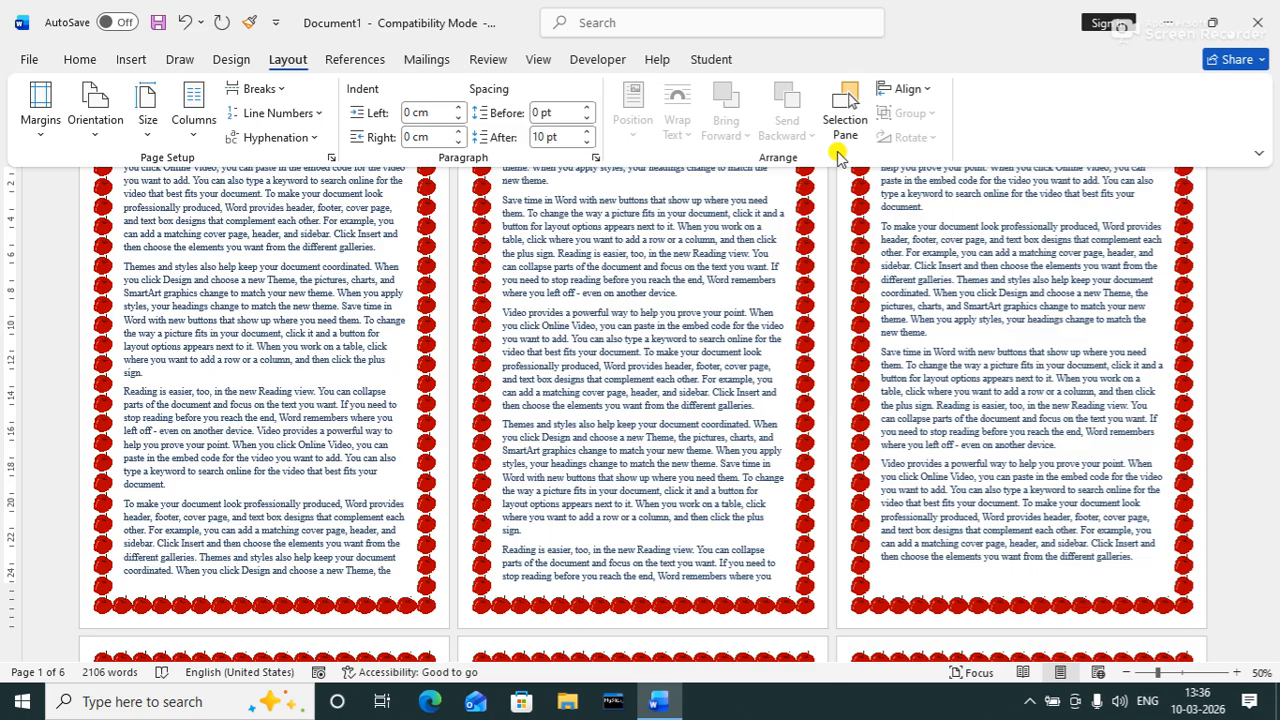
click(236, 58)
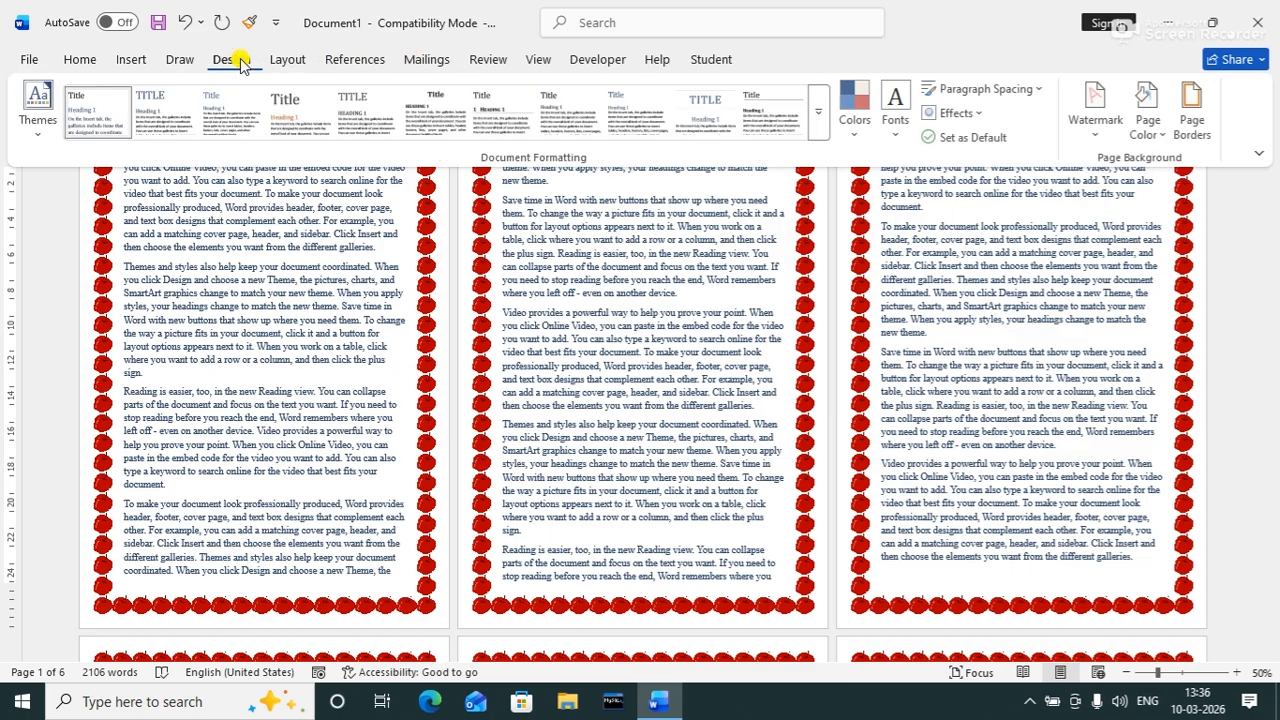
click(1193, 108)
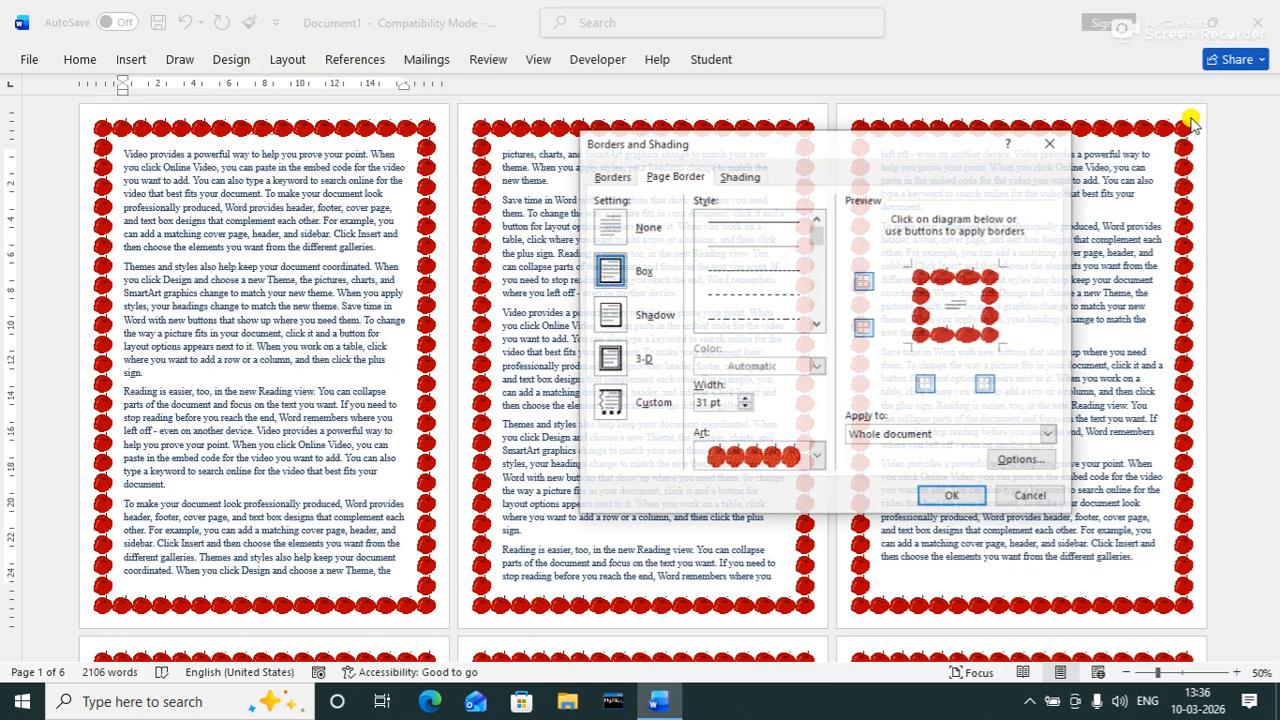
click(900, 434)
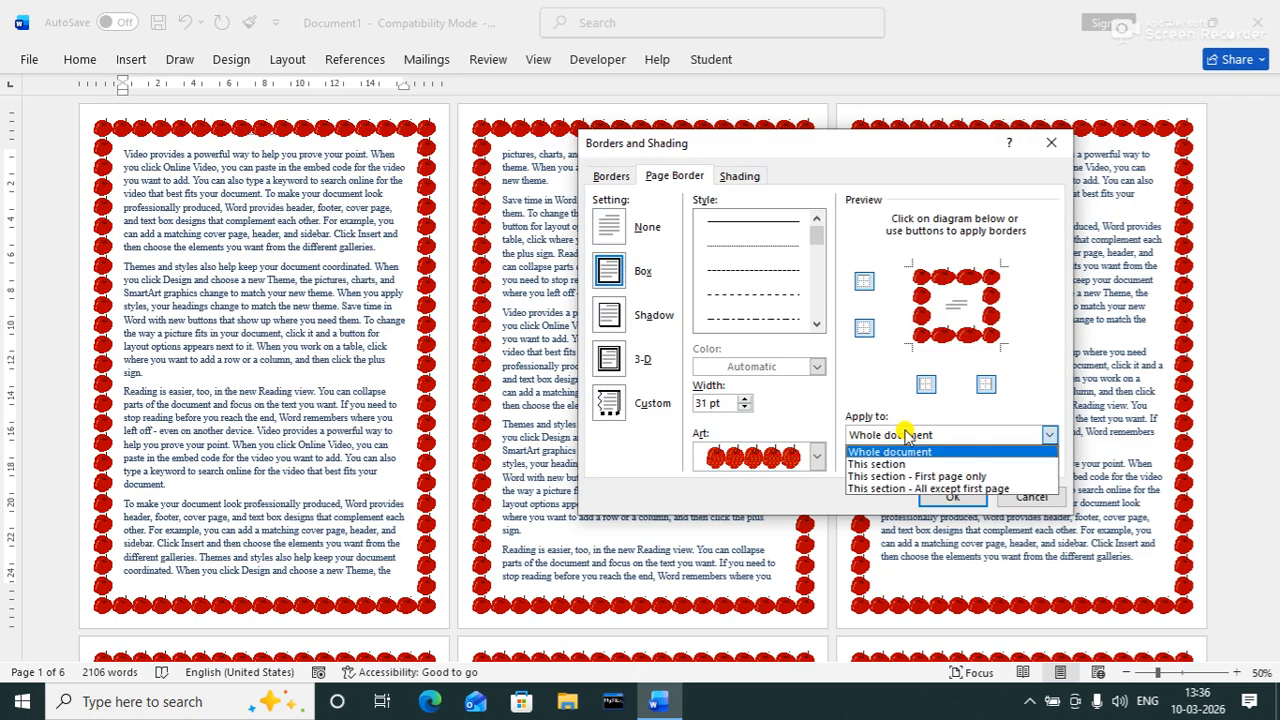
click(876, 463)
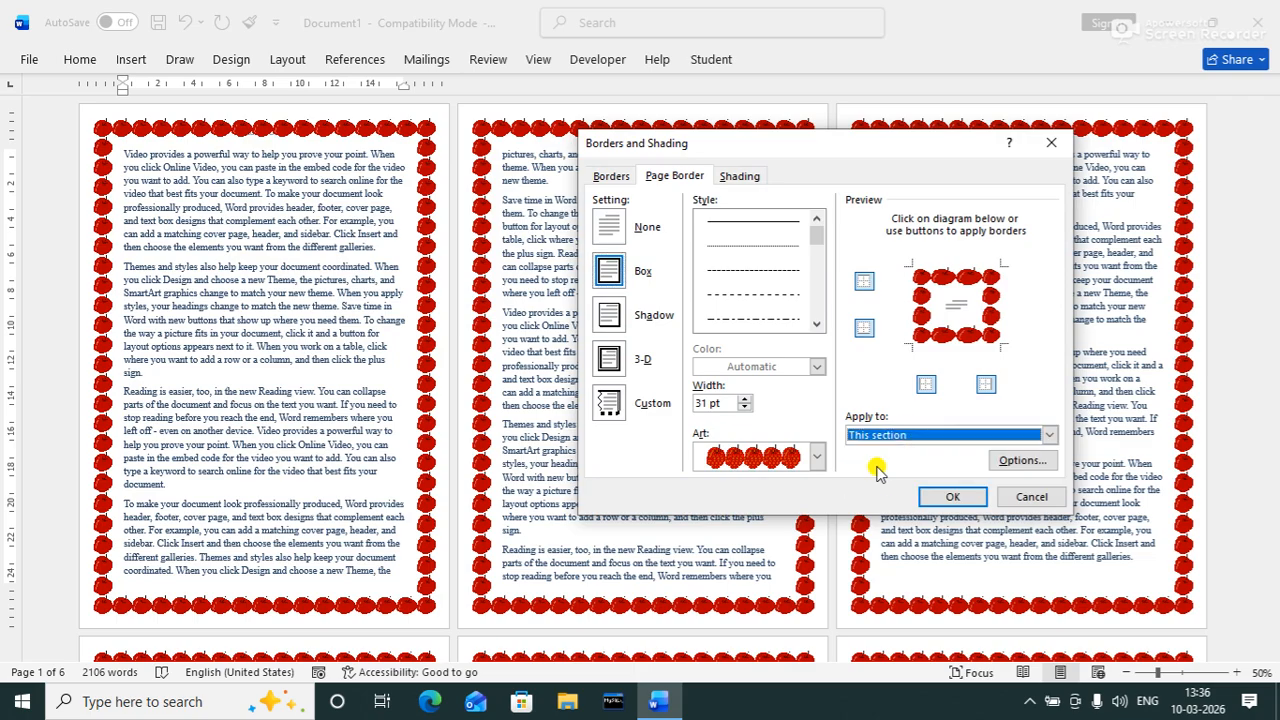
click(927, 498)
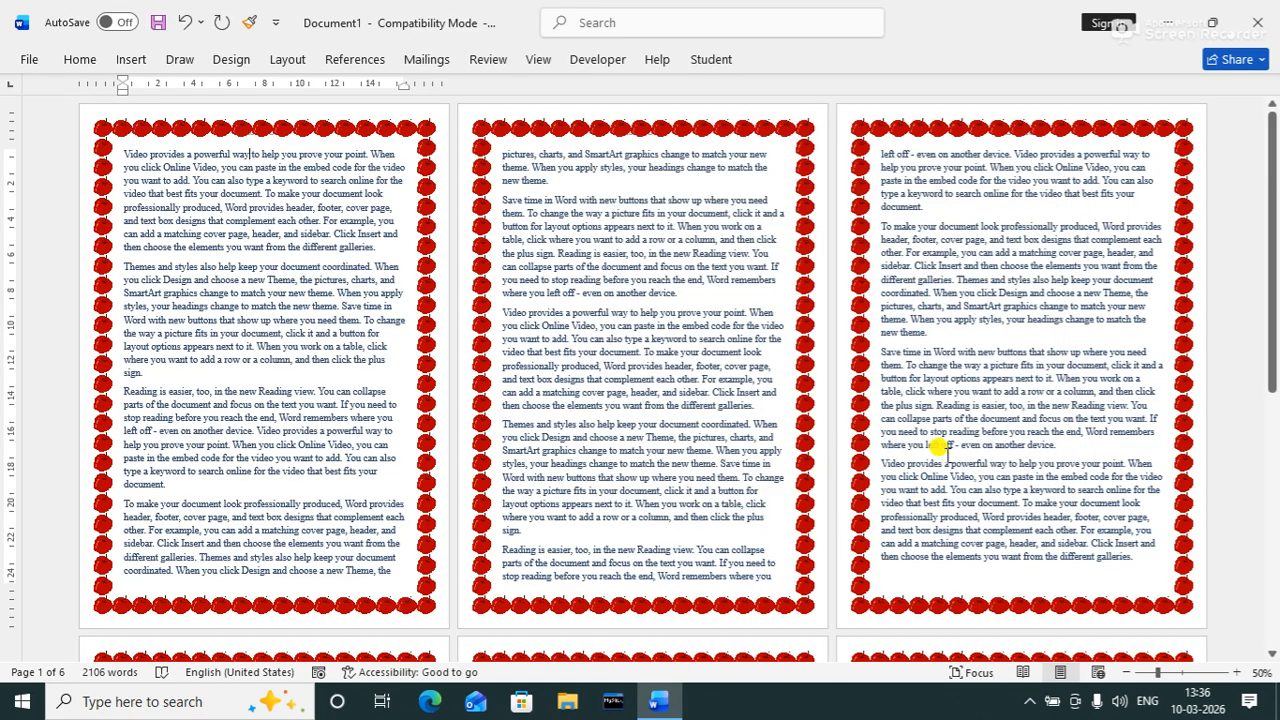
- Give the section containing page three a cupcake art page border, applied to this section only
click(947, 431)
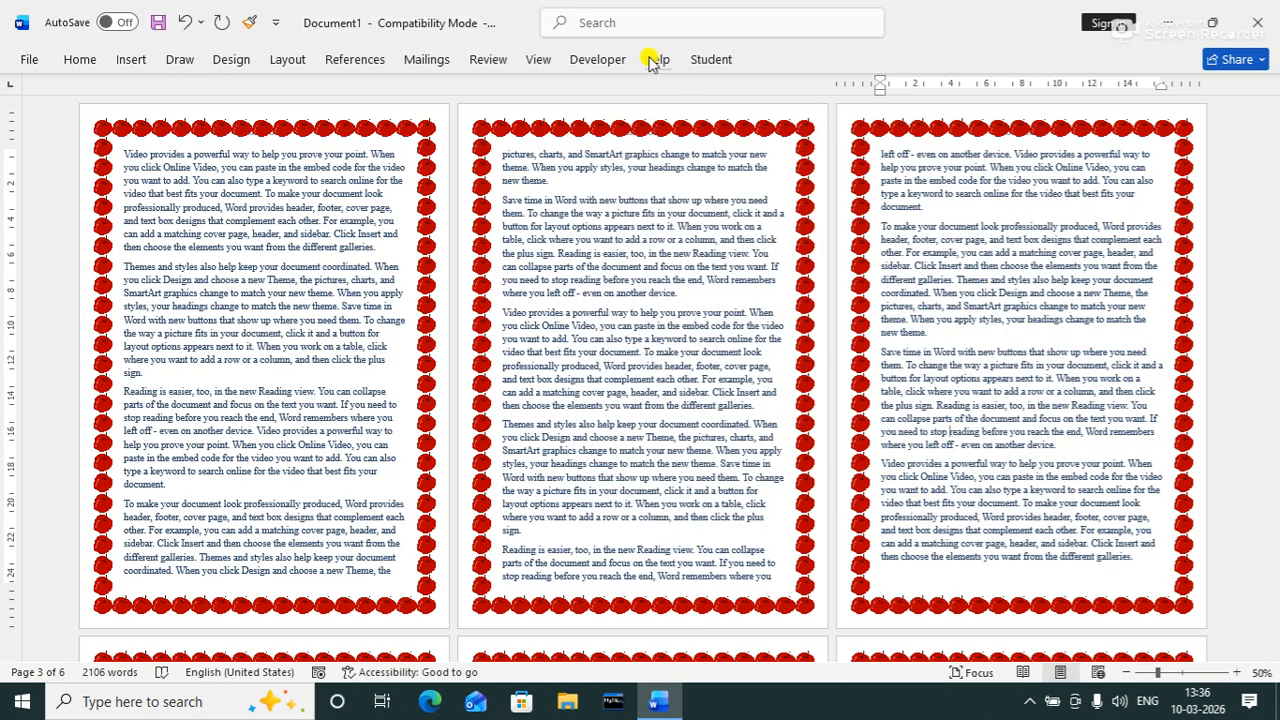
click(231, 59)
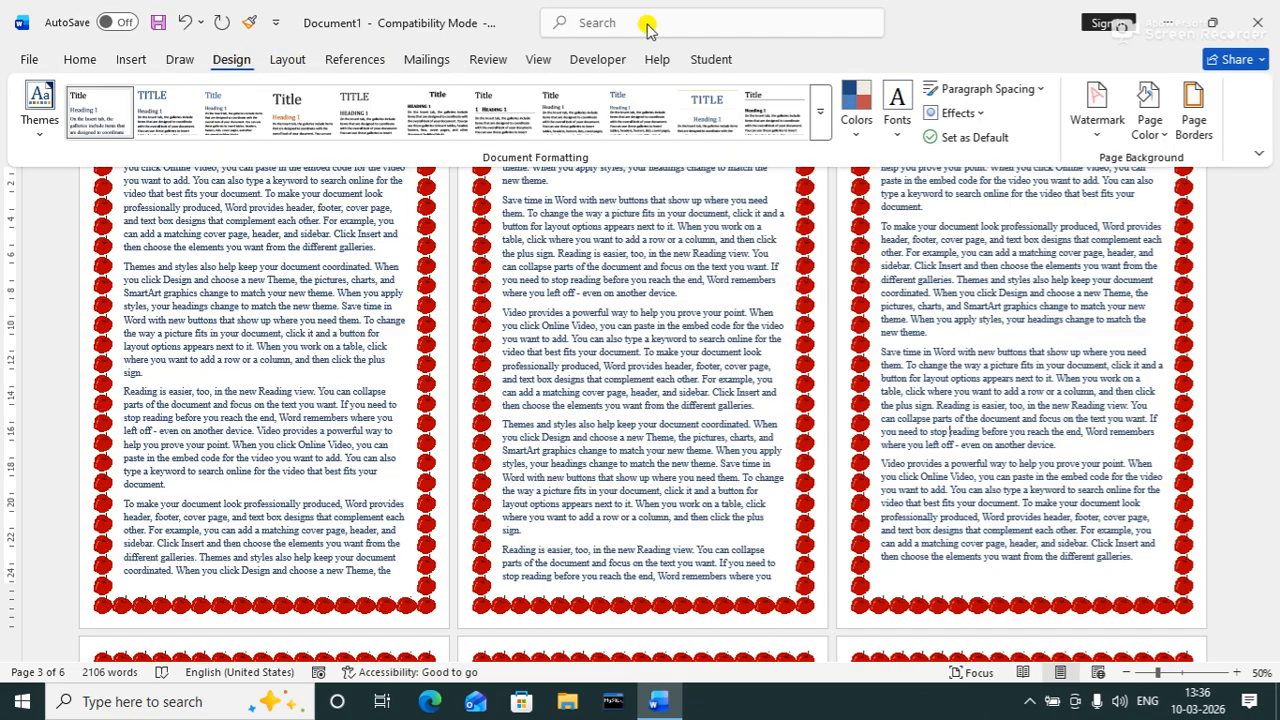
click(1192, 106)
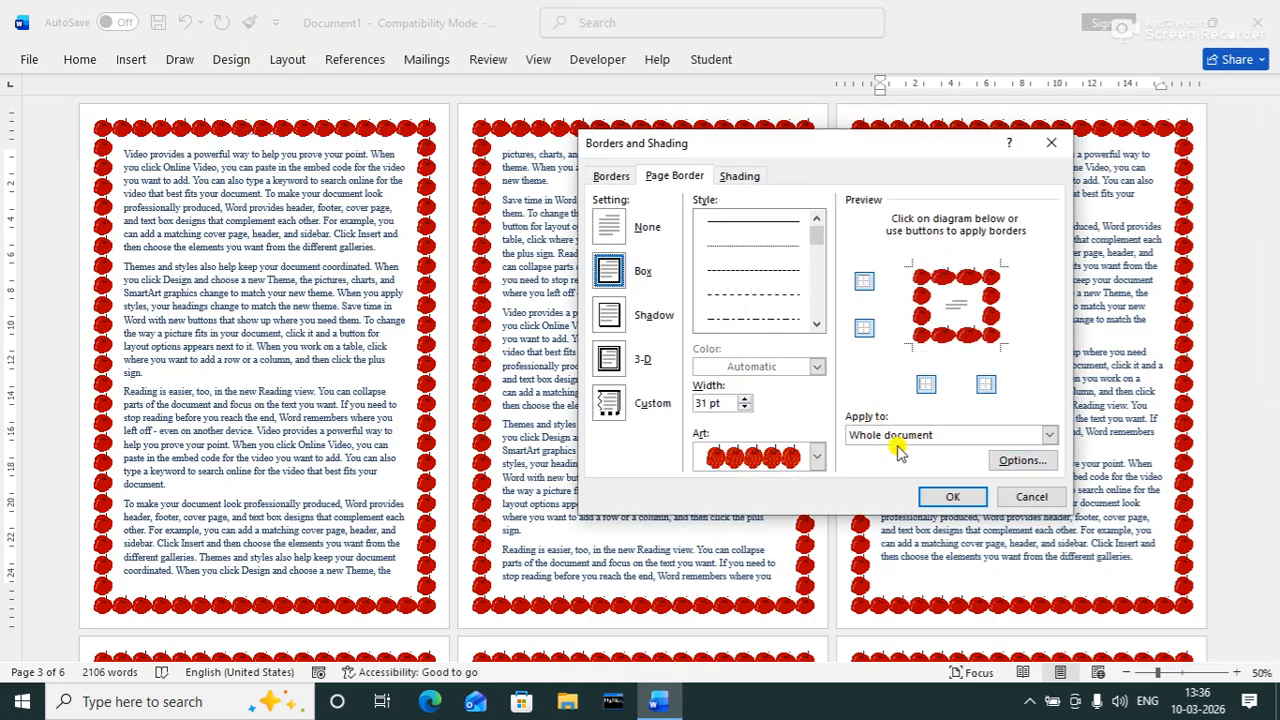
click(817, 457)
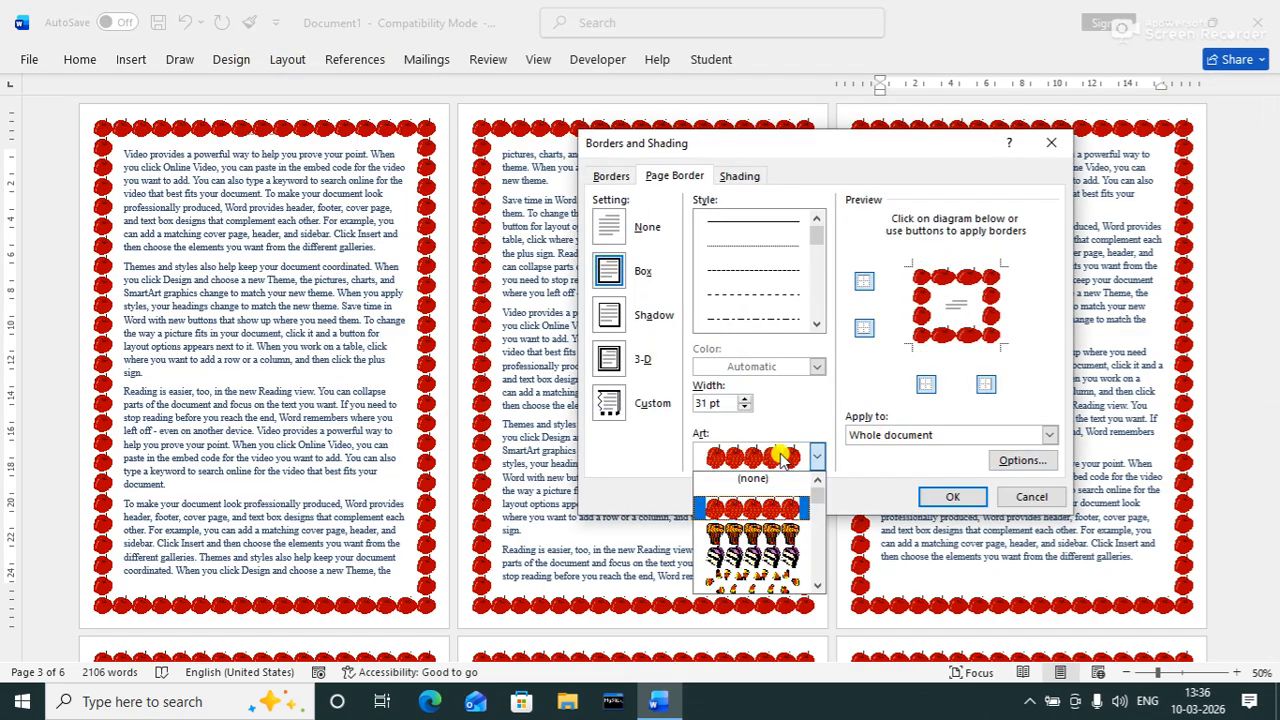
click(745, 537)
click(905, 435)
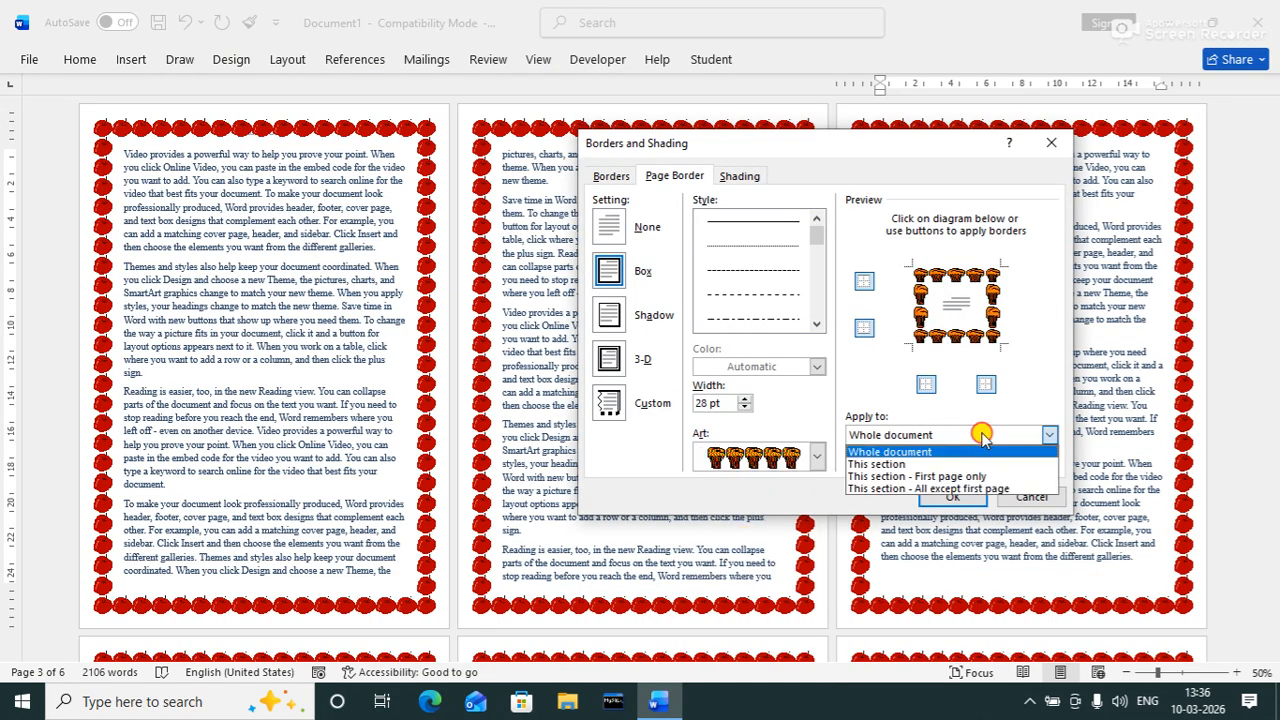
click(886, 477)
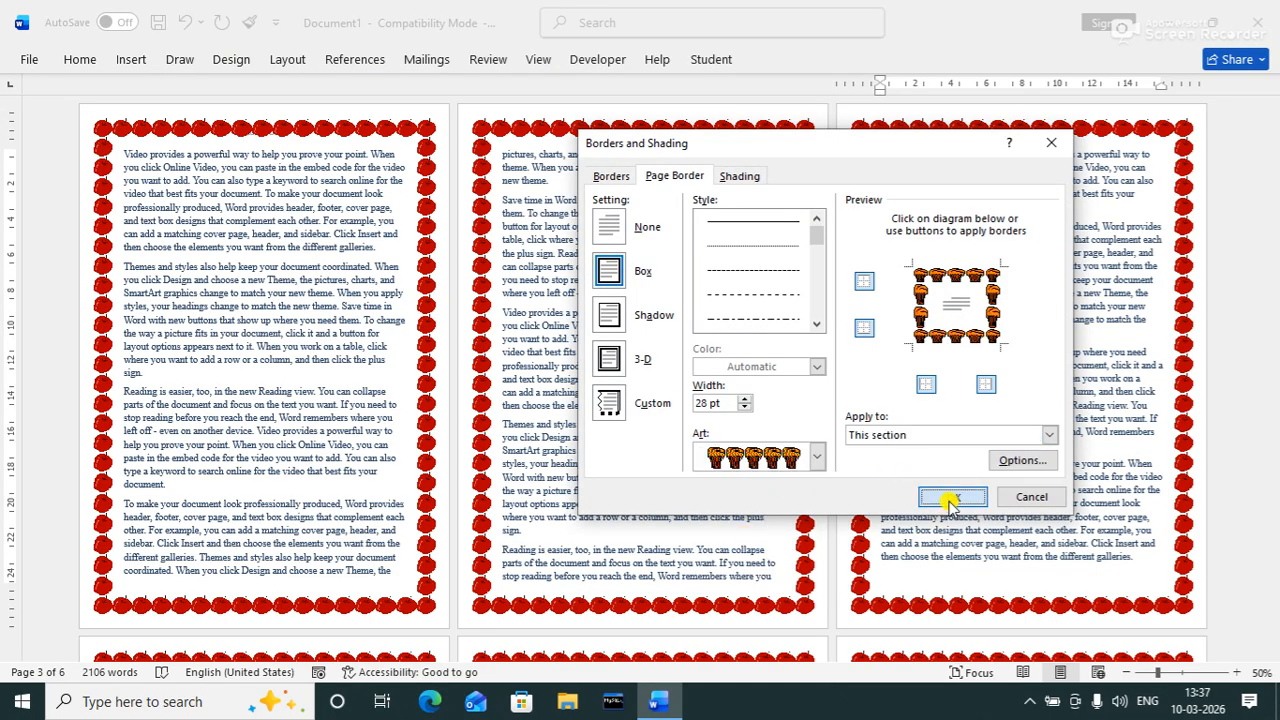
click(948, 497)
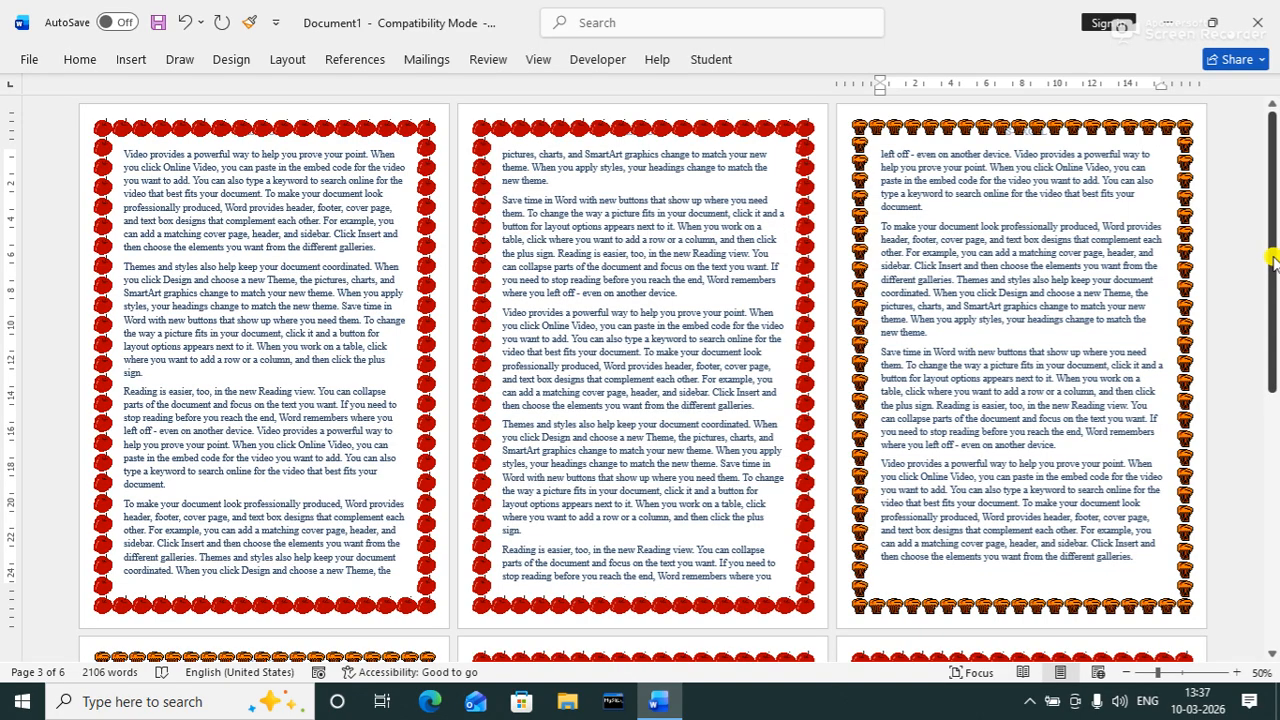
- Give the section containing page five a purple flower art page border, applied to this section only
drag(1273, 258, 1273, 416)
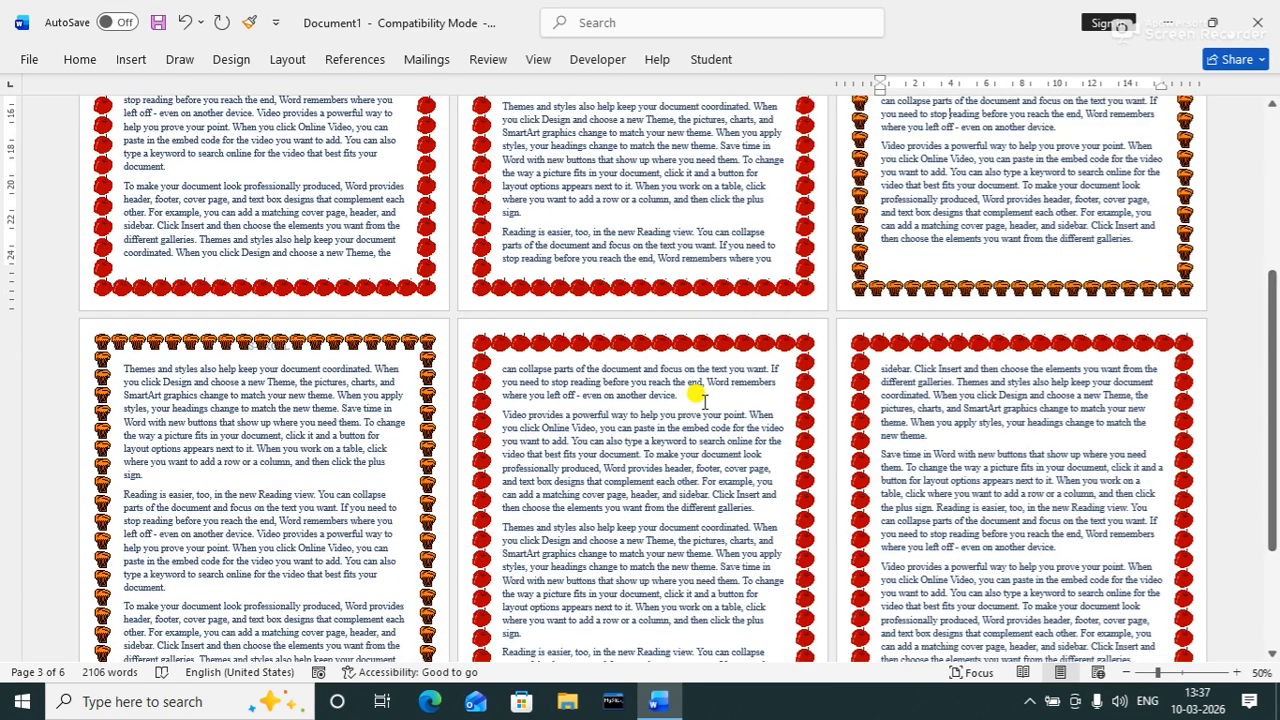
click(598, 400)
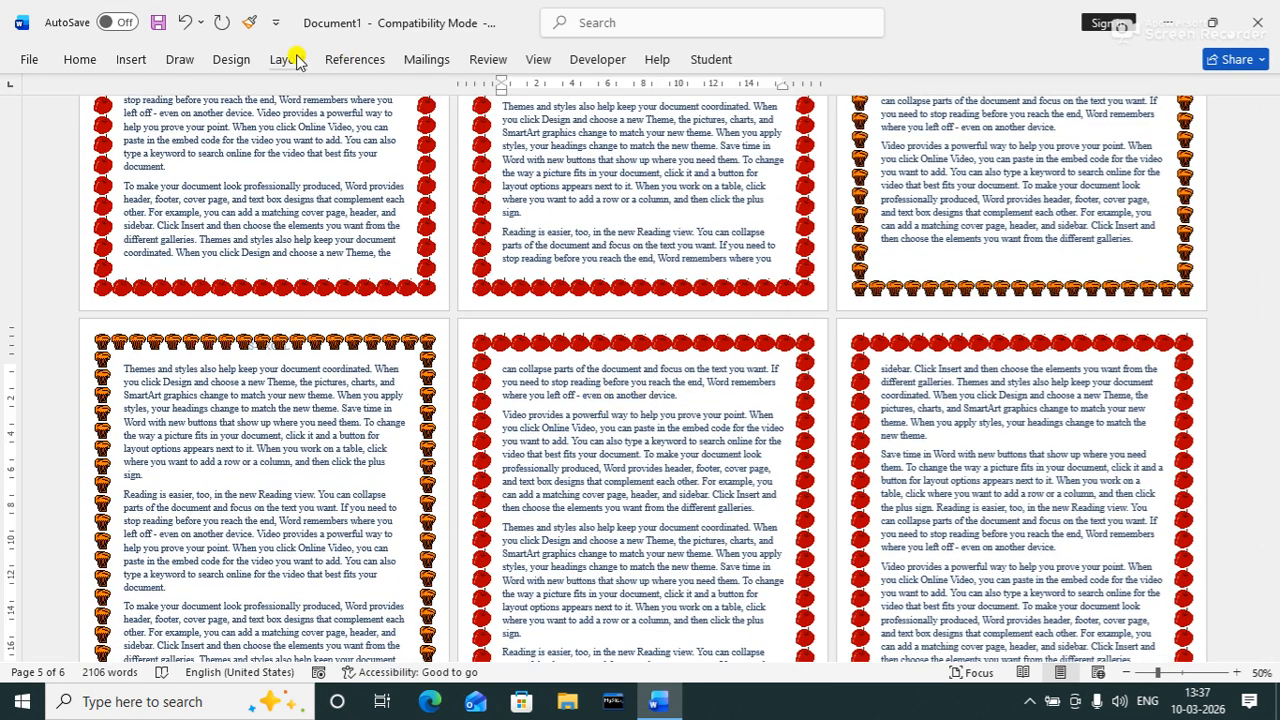
click(240, 59)
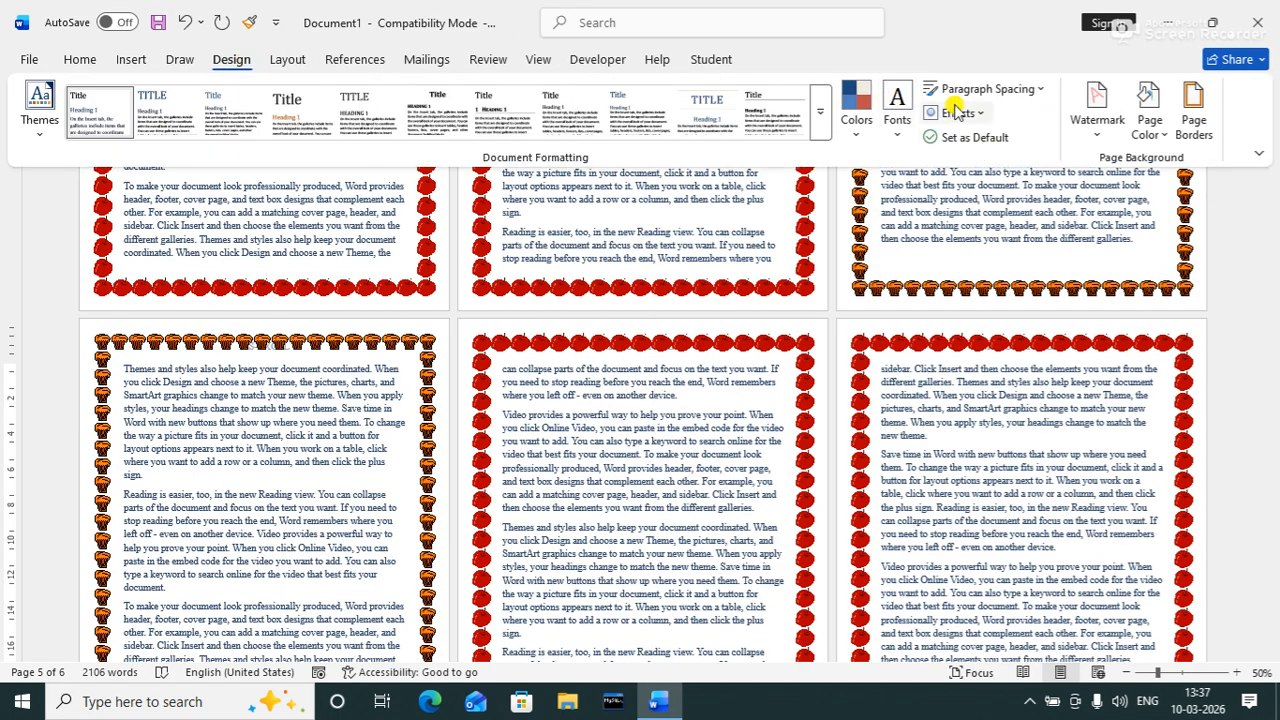
click(1194, 118)
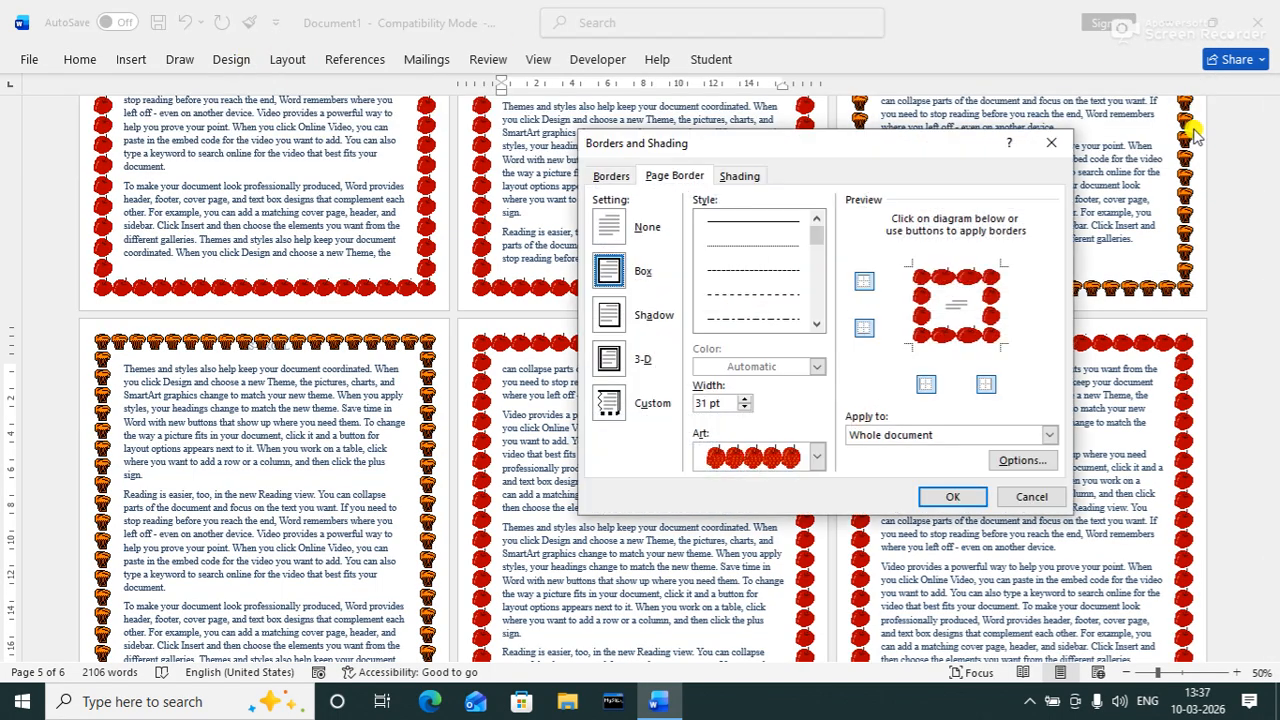
click(785, 457)
scroll(815, 503, down, 6)
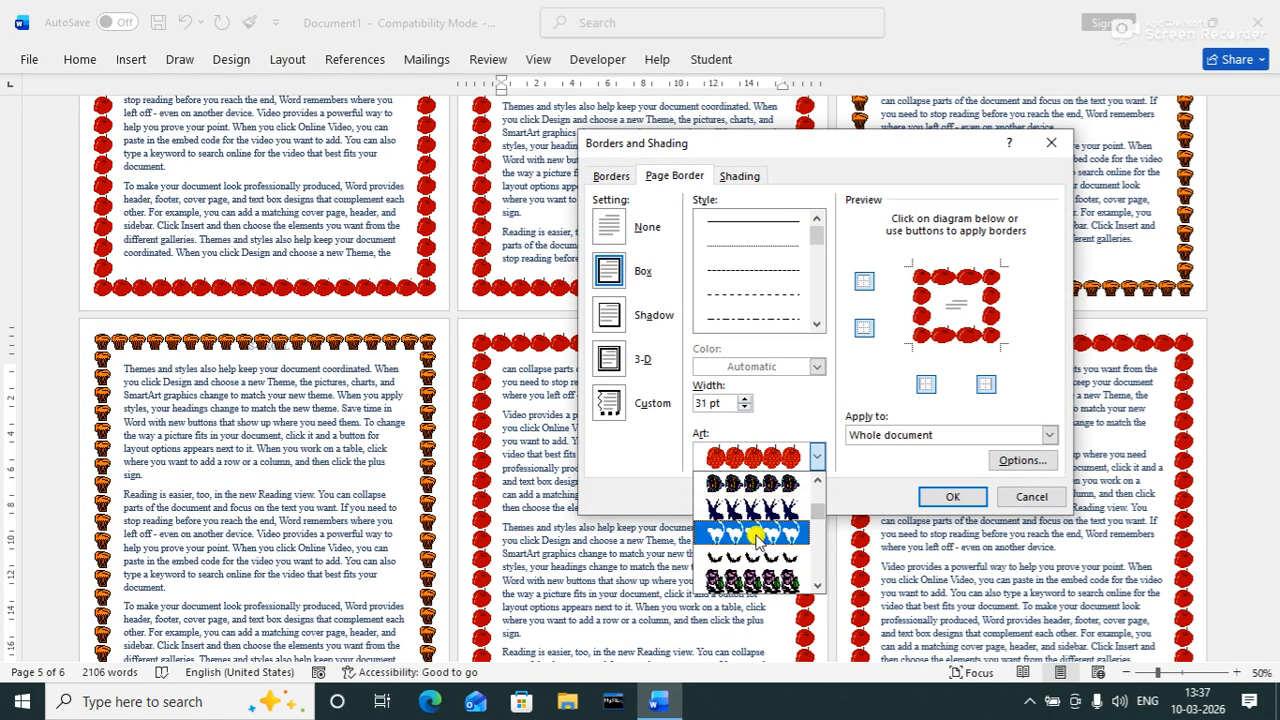
click(750, 576)
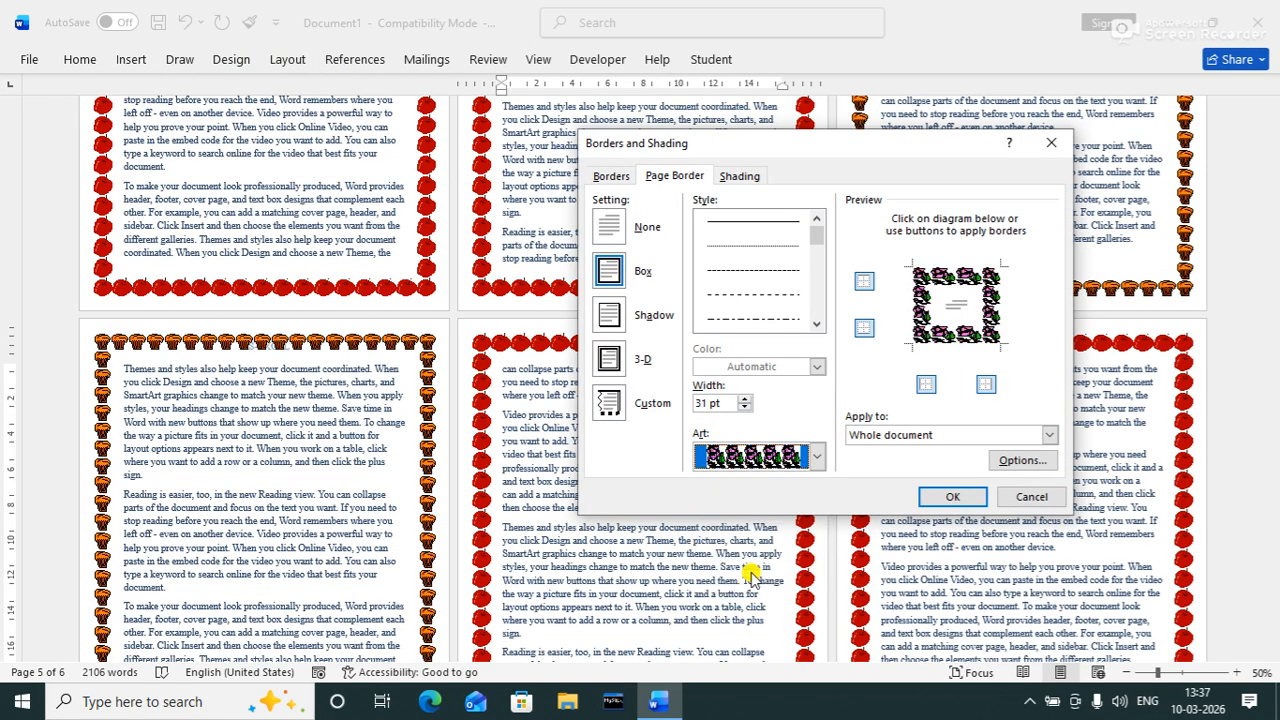
click(975, 435)
click(876, 464)
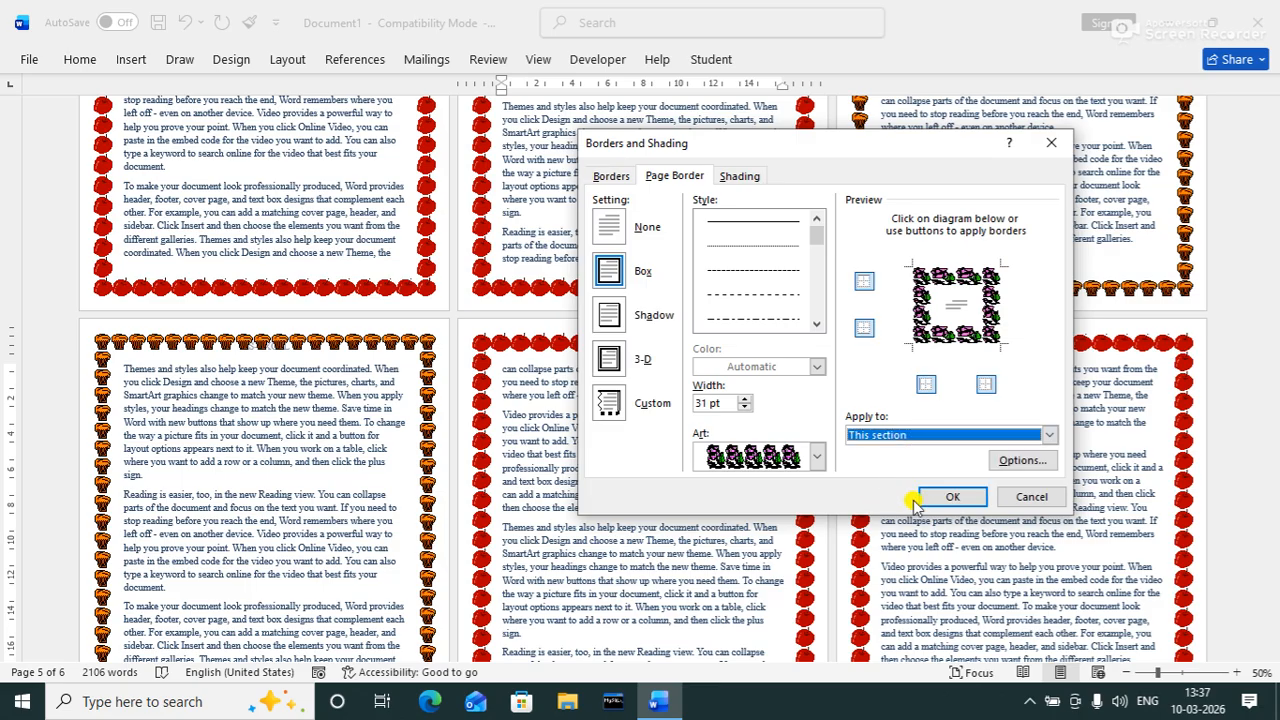
click(922, 494)
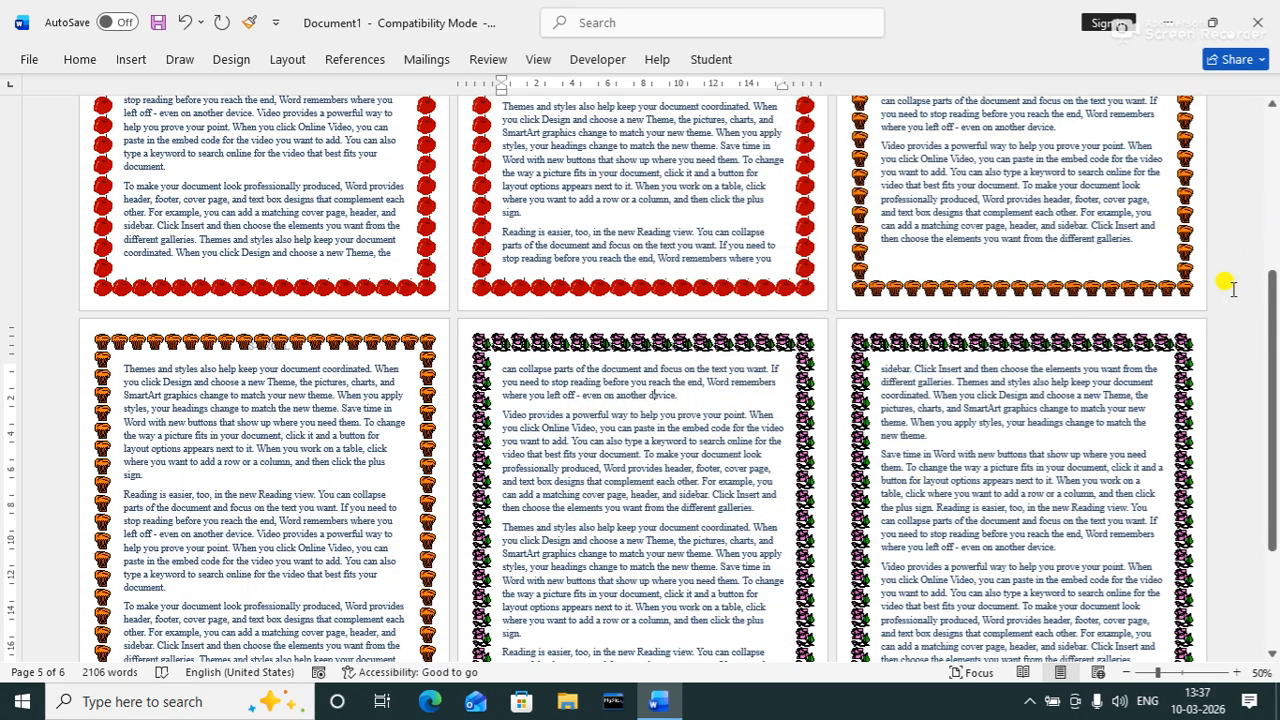
drag(1265, 290, 1260, 126)
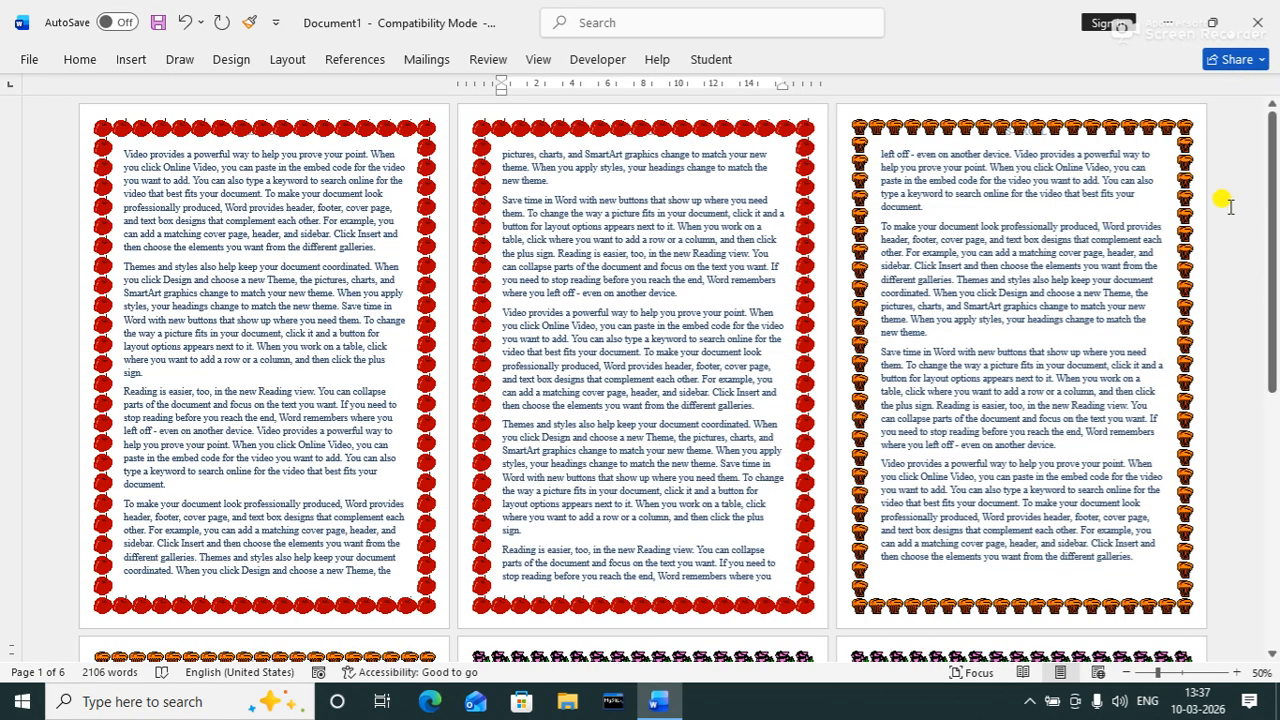
mouse_move(1272, 200)
mouse_down()
mouse_move(1272, 449)
mouse_move(1260, 188)
mouse_up()
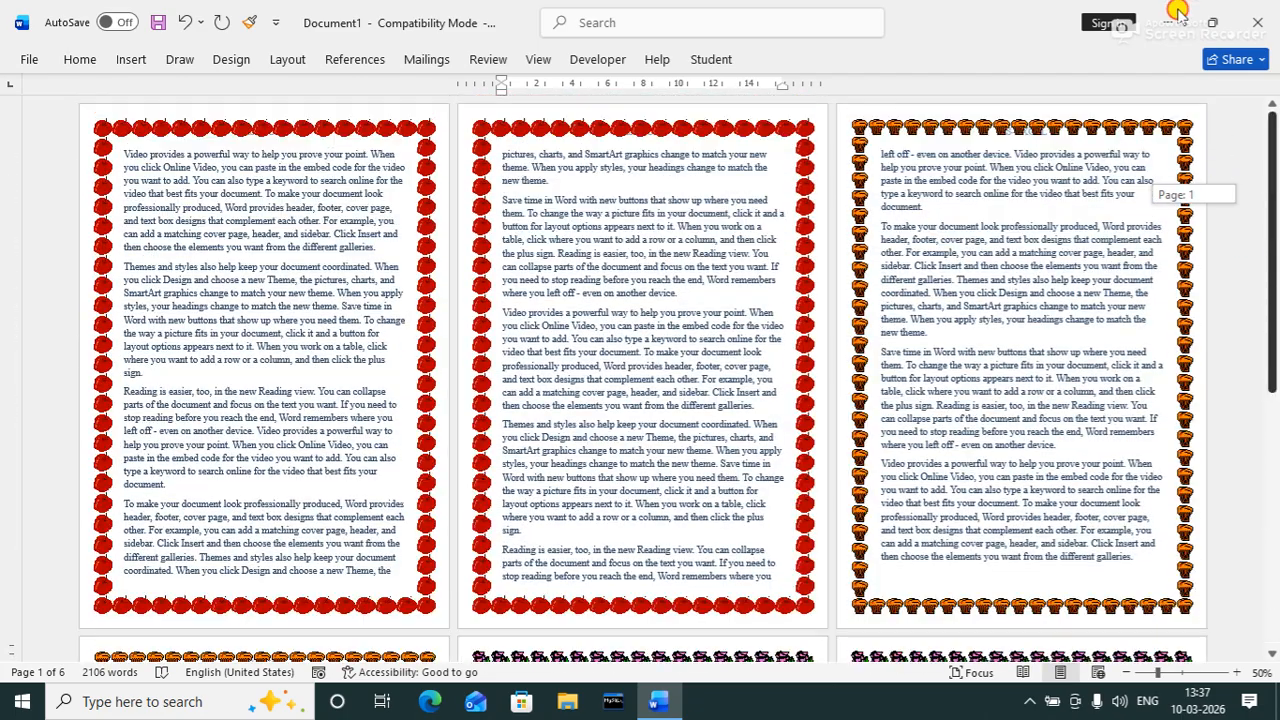
click(282, 59)
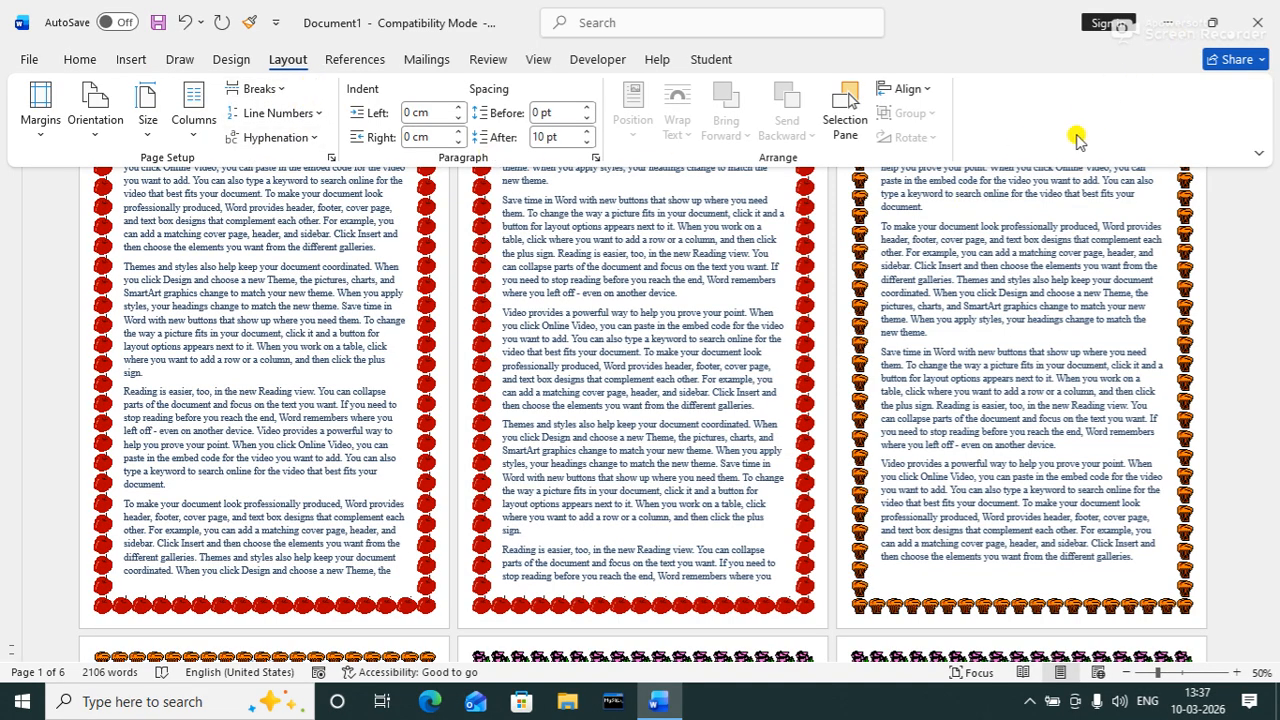
click(1046, 404)
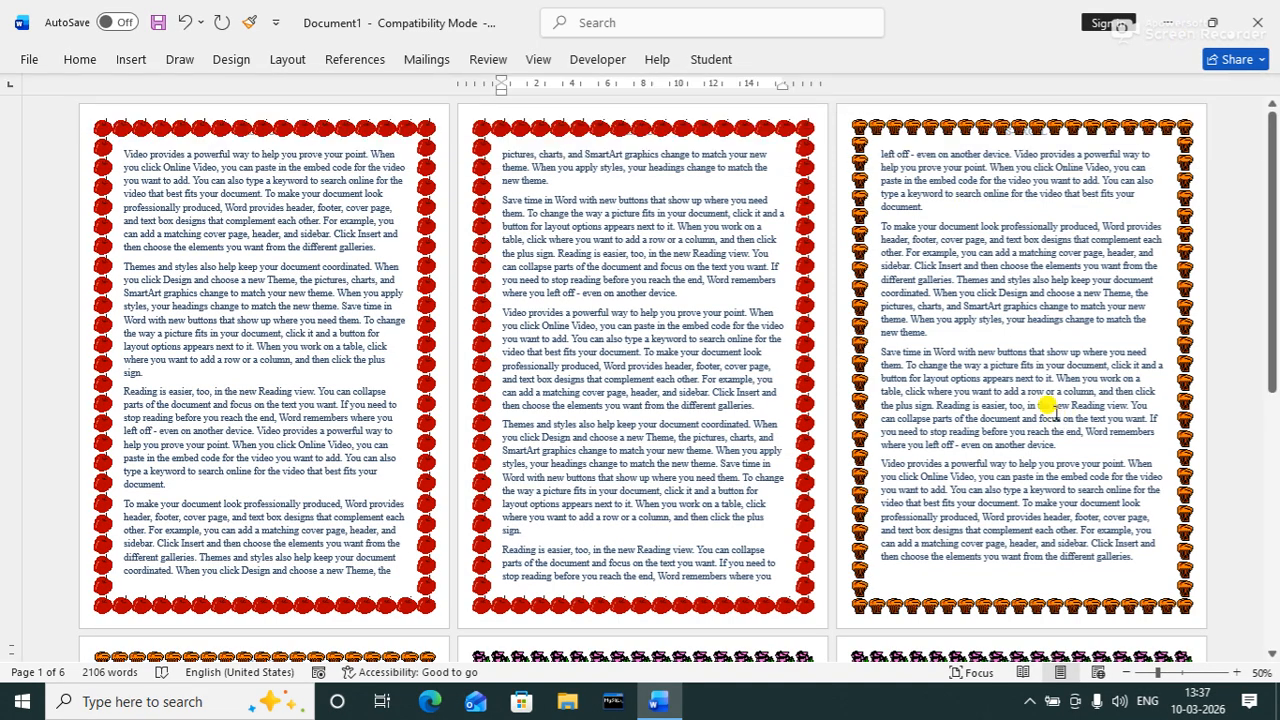
drag(1270, 172, 1268, 88)
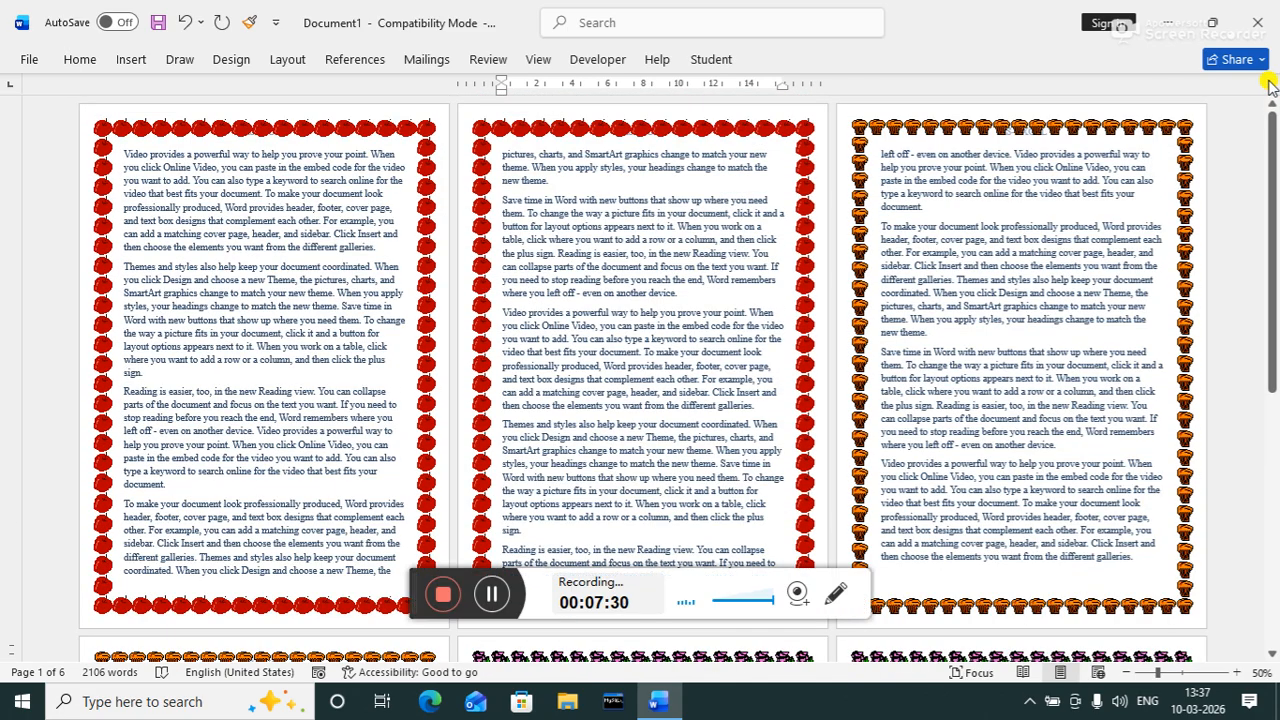